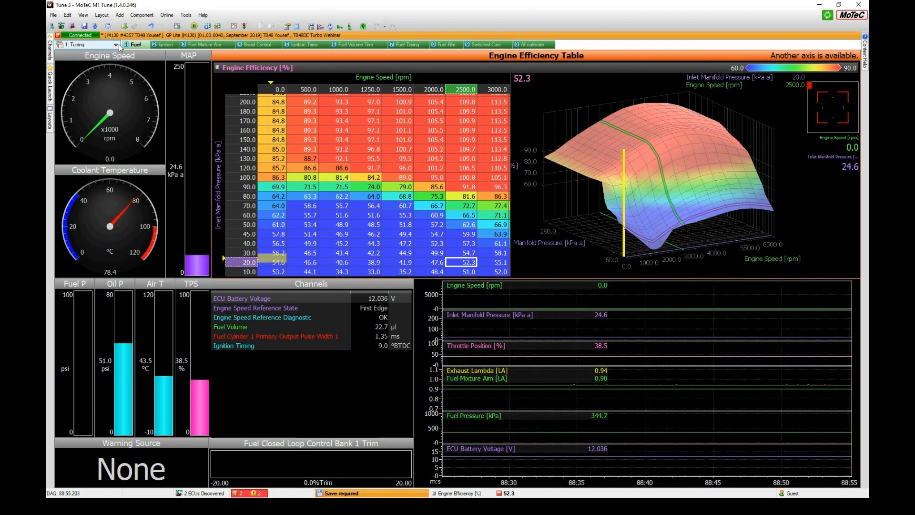
Switch to the 4: Vehicle workbook and check the I/O resources filtered by 'flame'
{"action": "left_click", "coordinate": [117, 45]}
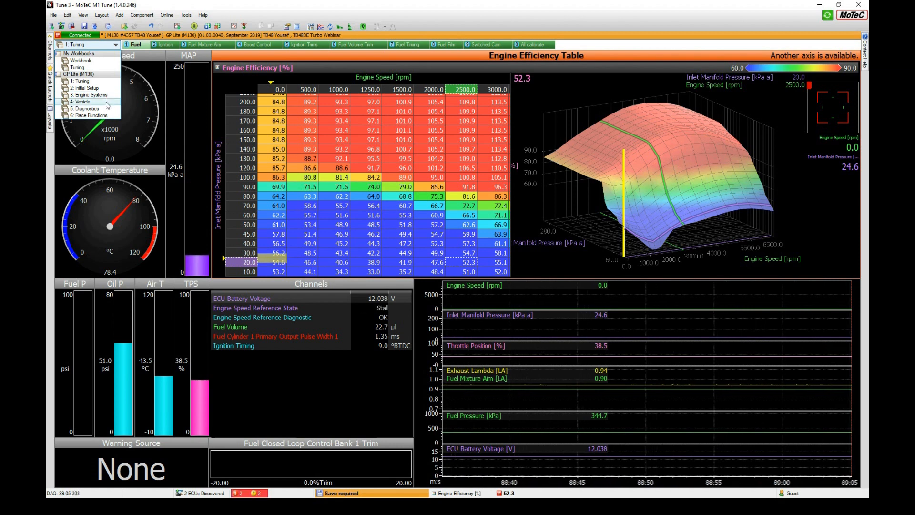
{"action": "left_click", "coordinate": [106, 102]}
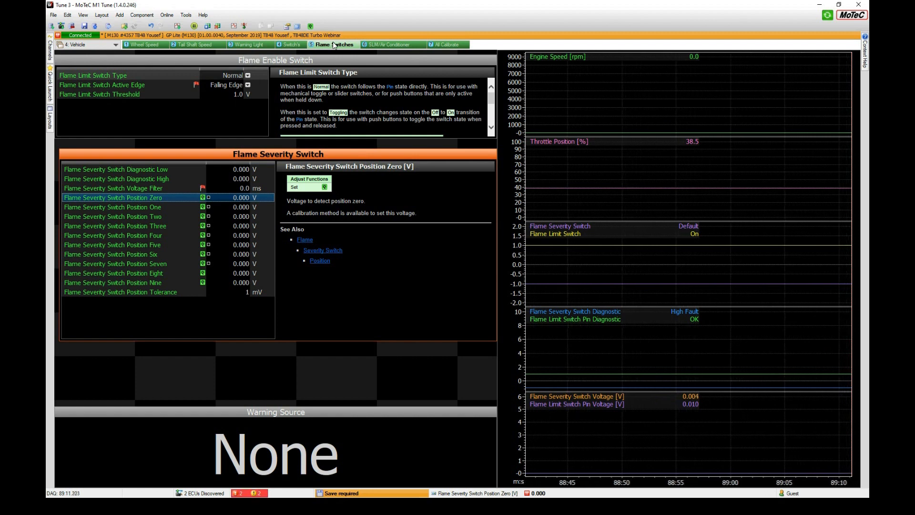
{"action": "left_click", "coordinate": [189, 17]}
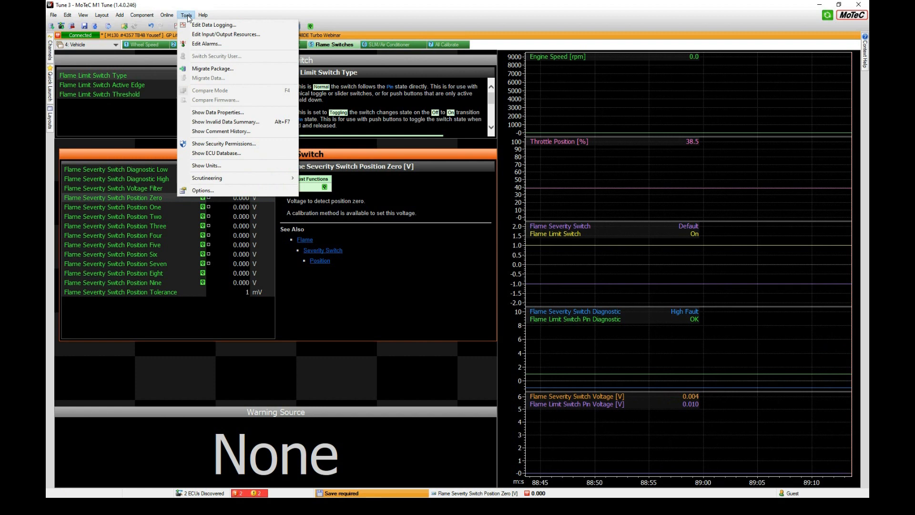
{"action": "left_click", "coordinate": [242, 35]}
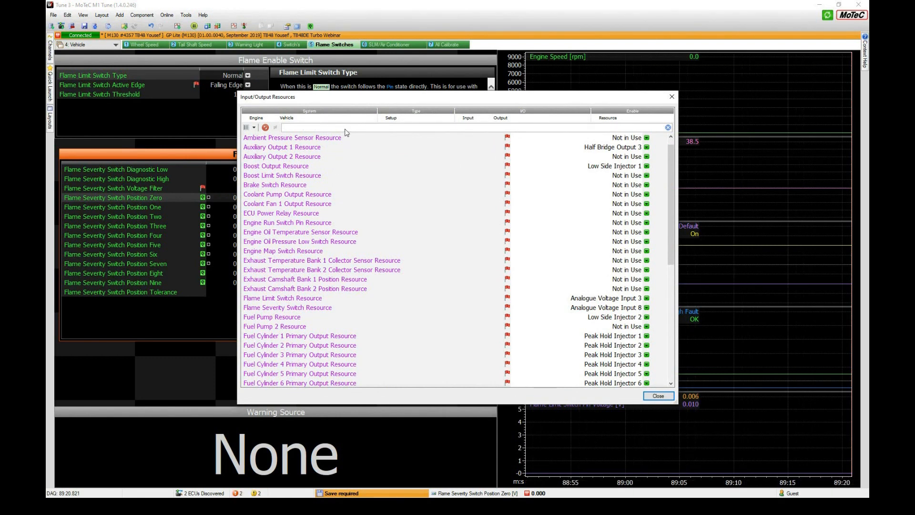
{"action": "left_click", "coordinate": [345, 127]}
{"action": "type", "text": "flame"}
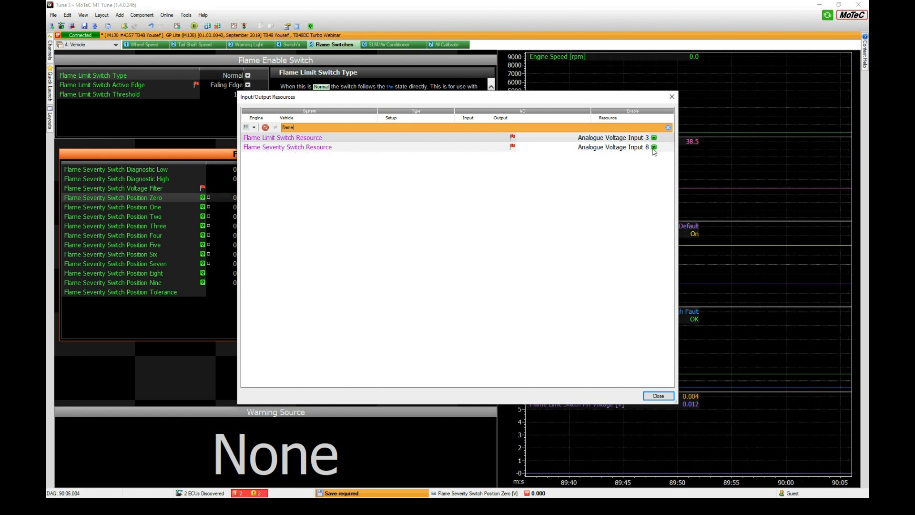
{"action": "left_click", "coordinate": [658, 396]}
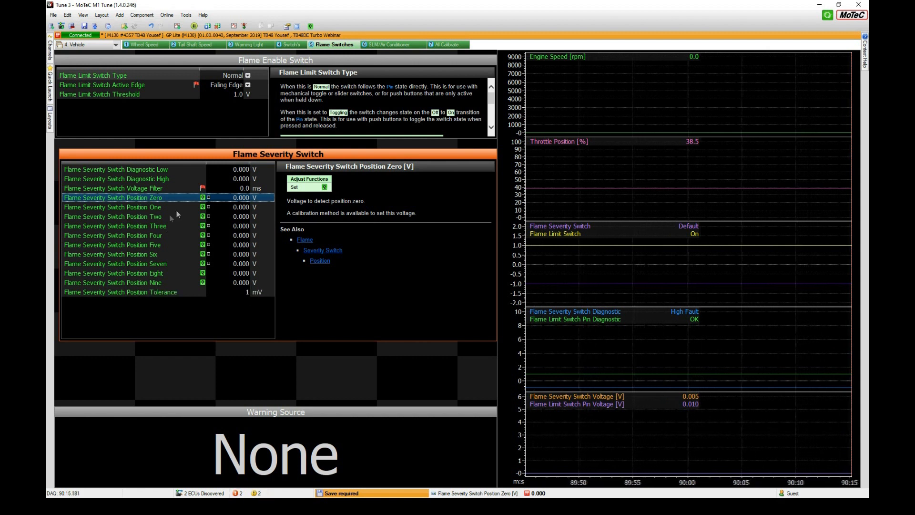
Set Flame Limit Switch Active Edge to Rising Edge and save it to the ECU
{"action": "left_click", "coordinate": [255, 59]}
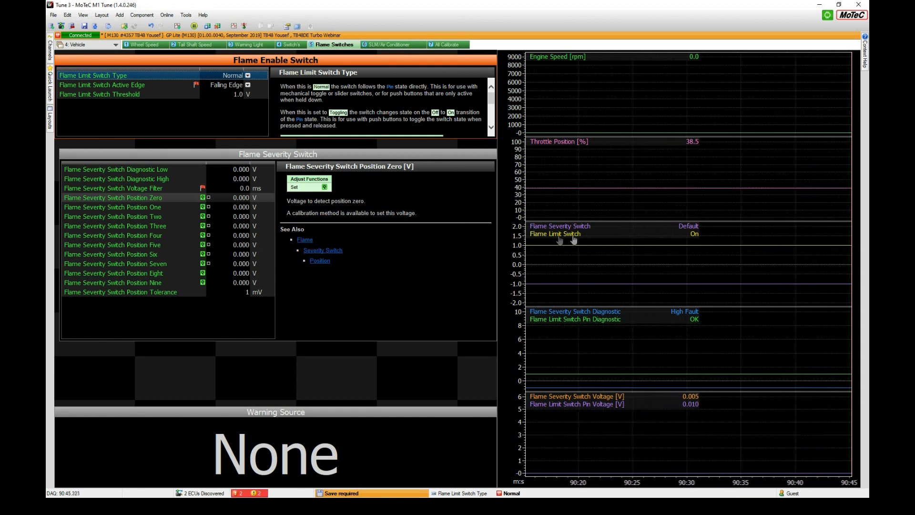
{"action": "left_click", "coordinate": [246, 86]}
{"action": "left_click", "coordinate": [233, 93]}
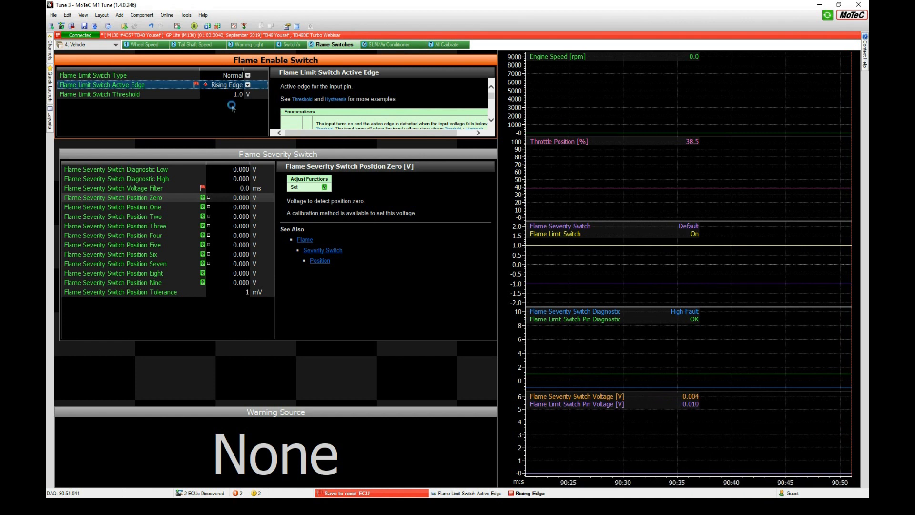
{"action": "key", "text": "ctrl+s"}
{"action": "left_click", "coordinate": [518, 271]}
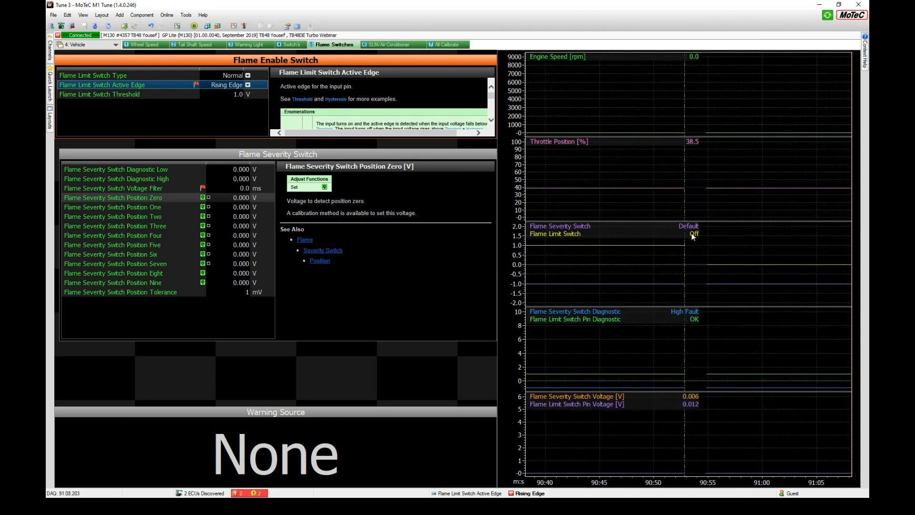
Return the active edge to Falling Edge and save to the ECU again
{"action": "left_click", "coordinate": [247, 84]}
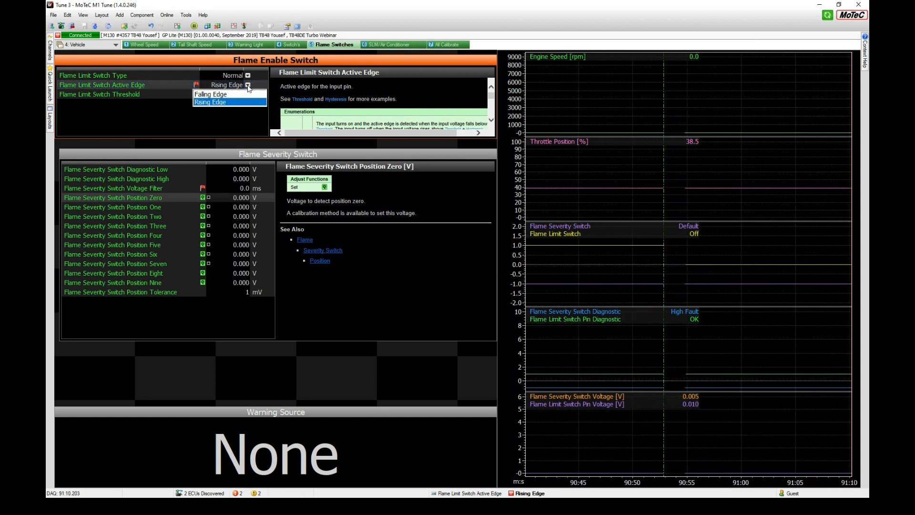
{"action": "left_click", "coordinate": [241, 102]}
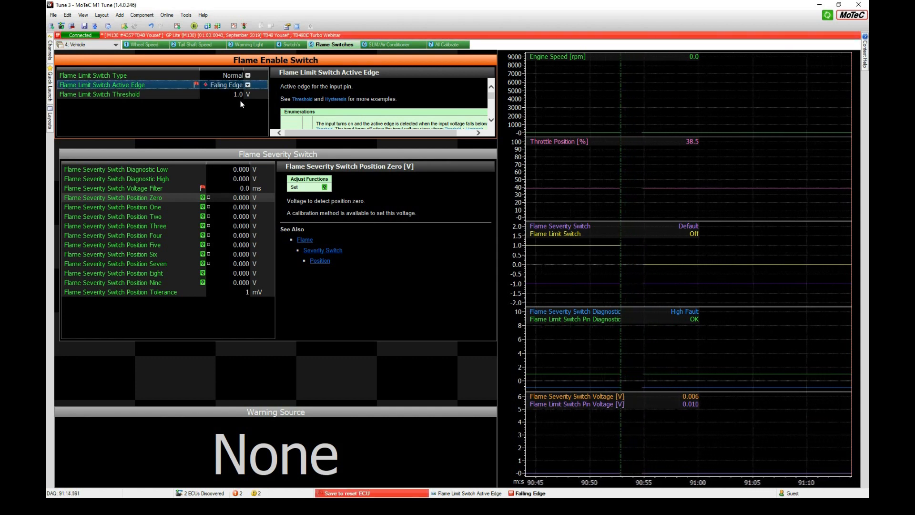
{"action": "key", "text": "ctrl+s"}
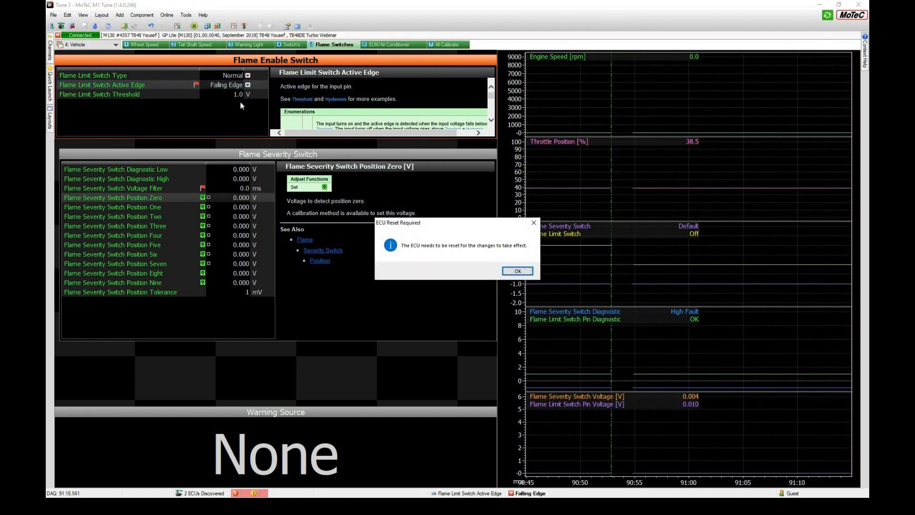
{"action": "left_click", "coordinate": [519, 272]}
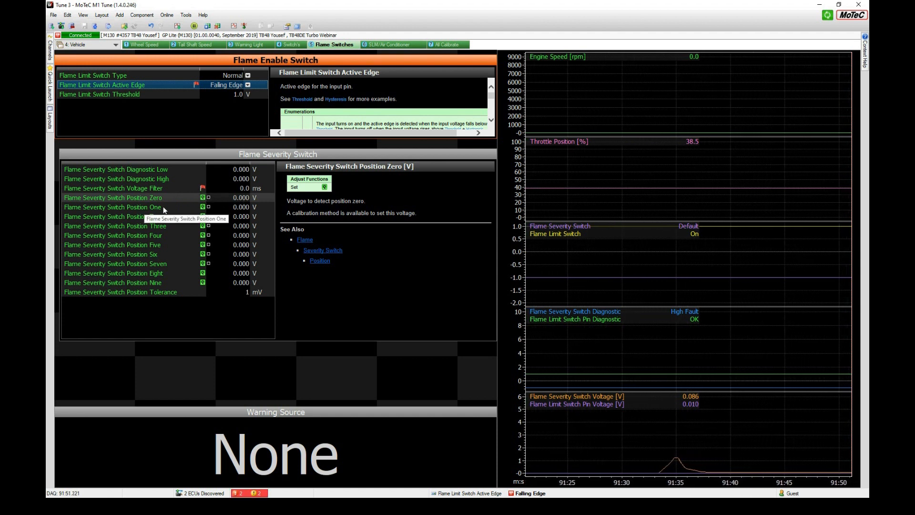
Set the severity switch diagnostic limits to -1 V low and 4.9 V high
{"action": "left_click", "coordinate": [245, 172]}
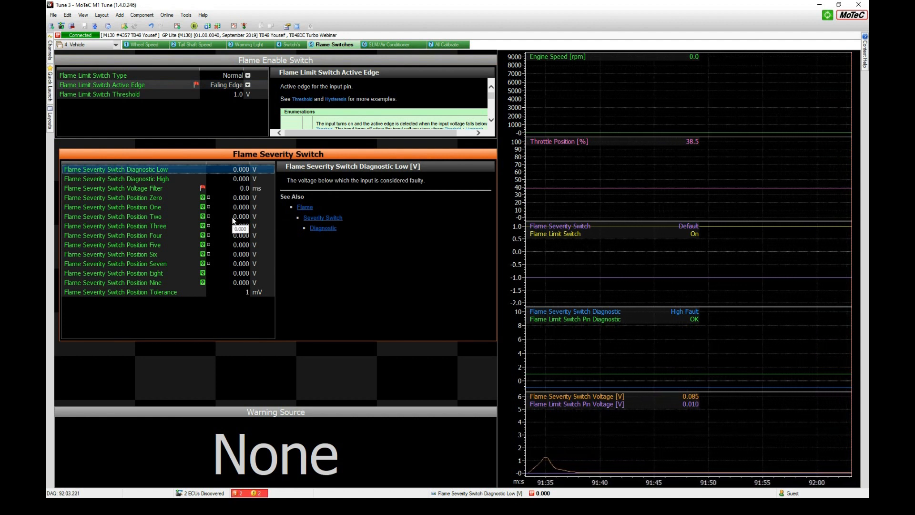
{"action": "type", "text": "-1"}
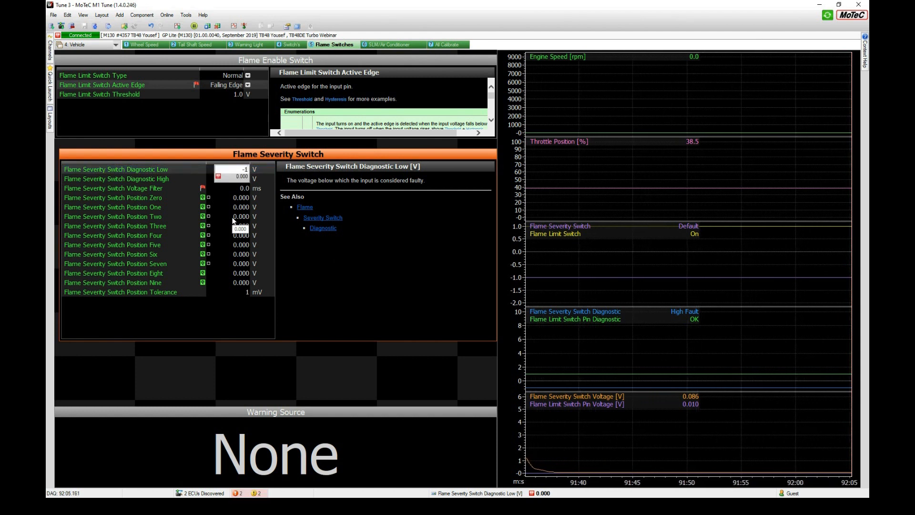
{"action": "key", "text": "Return"}
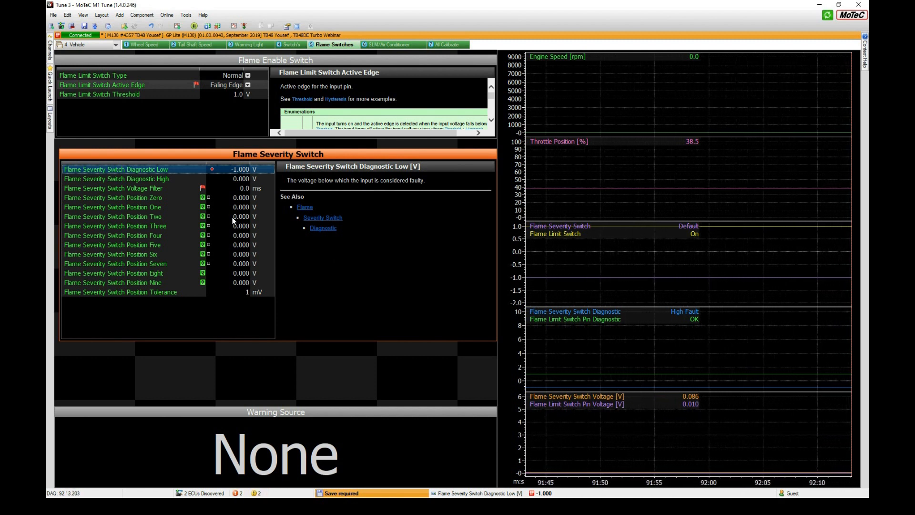
{"action": "key", "text": "Down"}
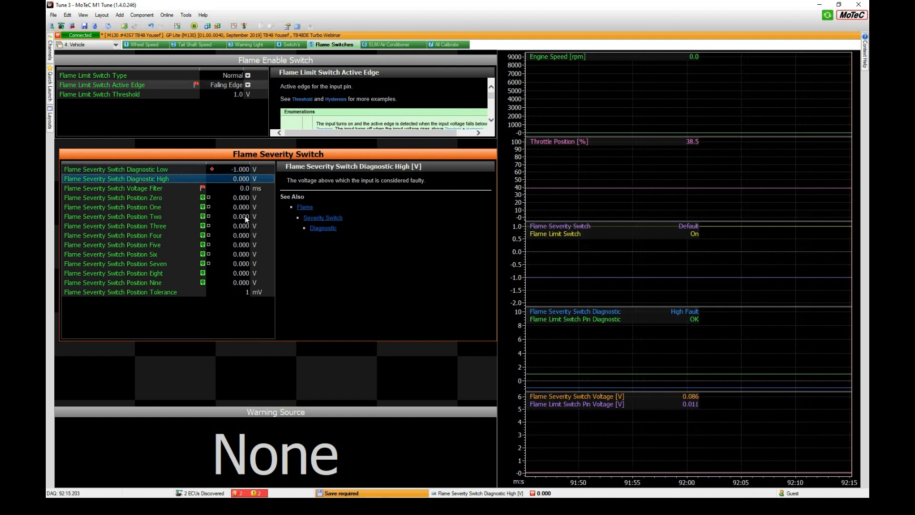
{"action": "type", "text": "4.9"}
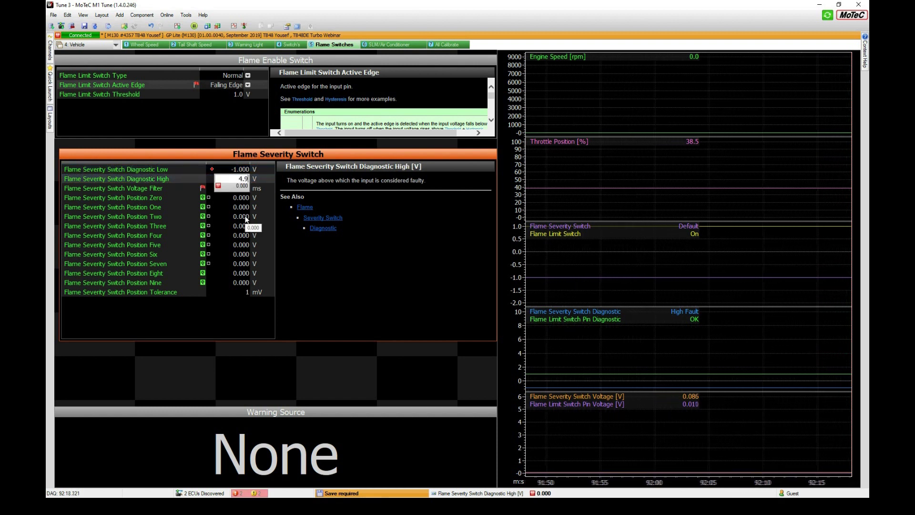
{"action": "key", "text": "Return"}
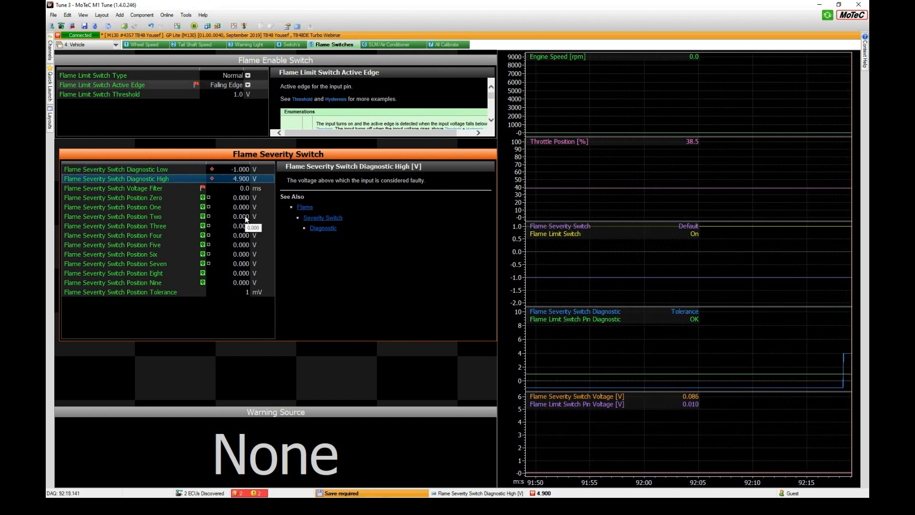
{"action": "key", "text": "Down"}
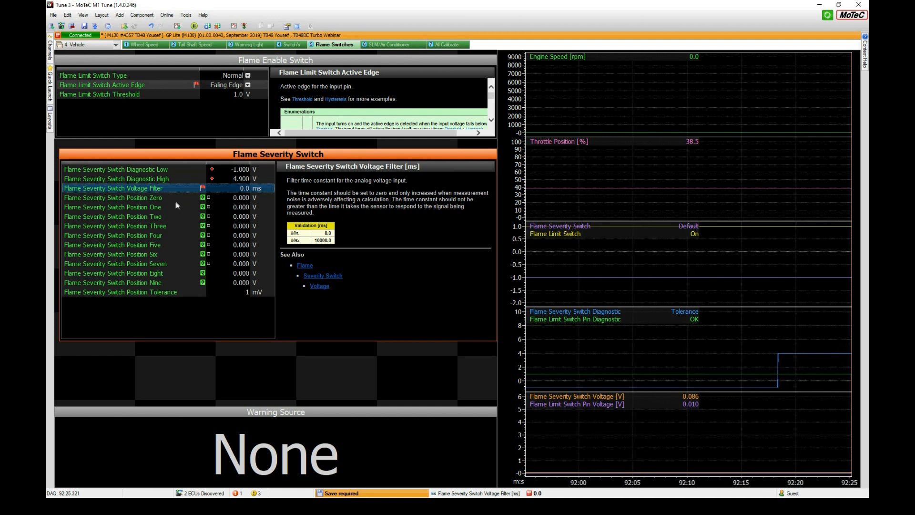
Capture the live switch voltages for severity positions Zero through Three
{"action": "left_click", "coordinate": [247, 195]}
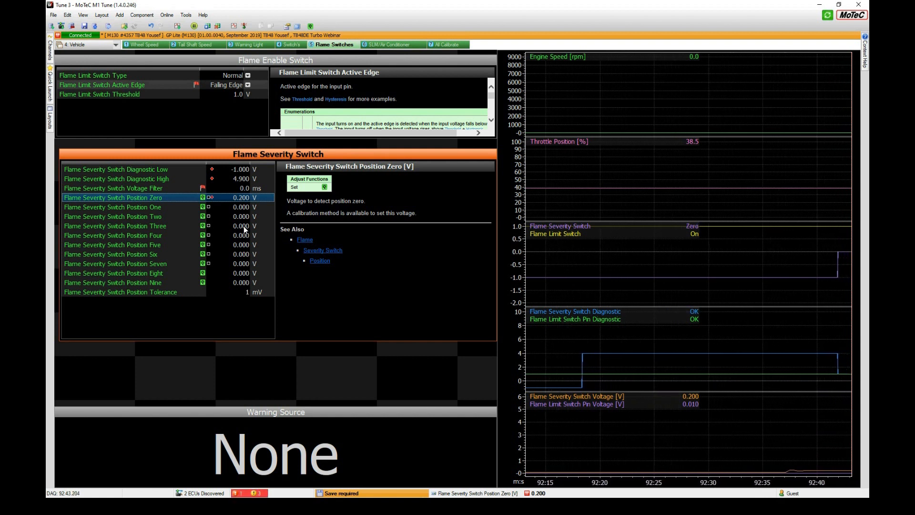
{"action": "key", "text": "Down"}
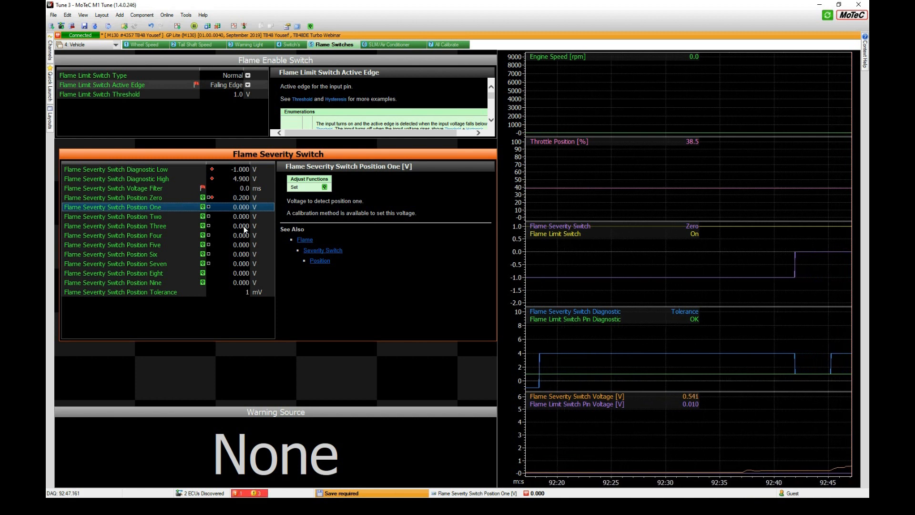
{"action": "key", "text": "q"}
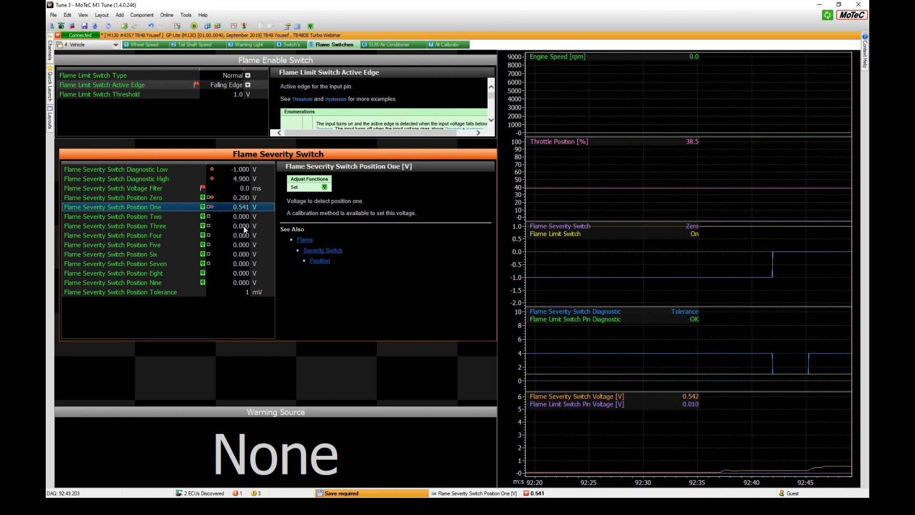
{"action": "key", "text": "Down"}
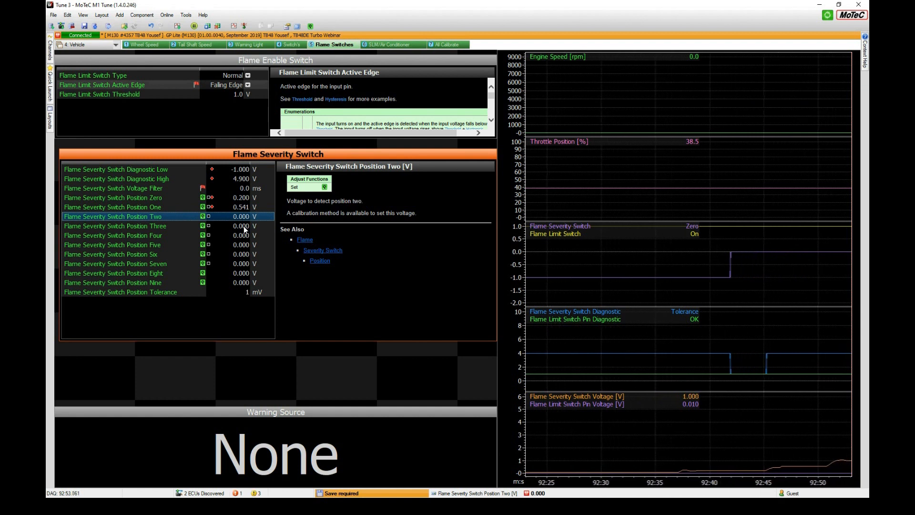
{"action": "key", "text": "q"}
{"action": "key", "text": "Down"}
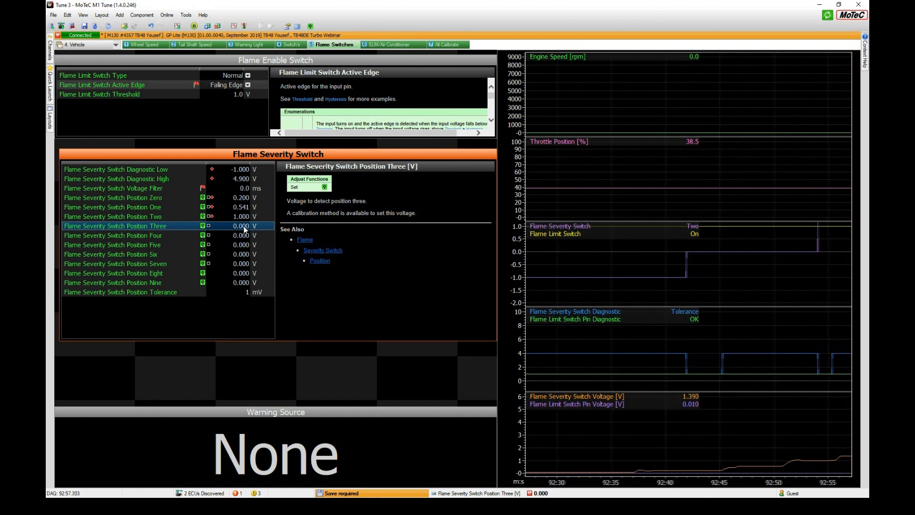
{"action": "key", "text": "q"}
Capture the live switch voltages for severity positions Four through Nine
{"action": "key", "text": "Down"}
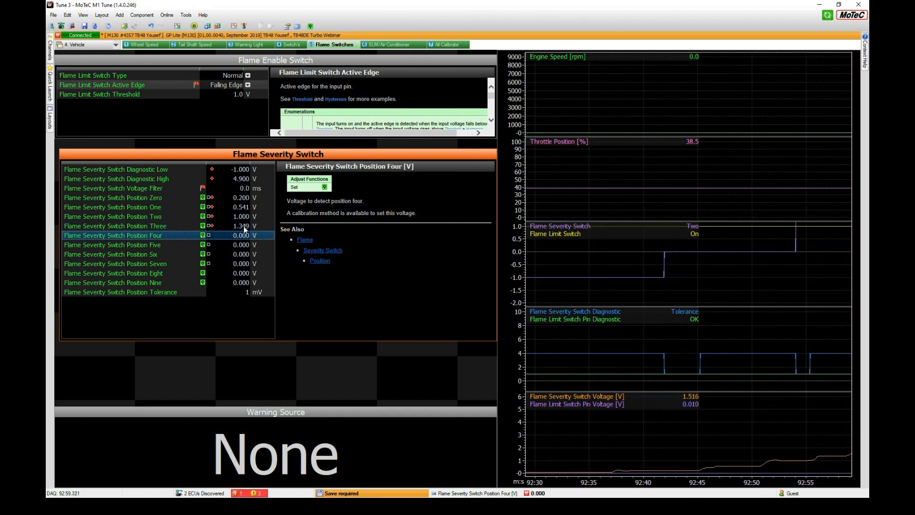
{"action": "key", "text": "Down"}
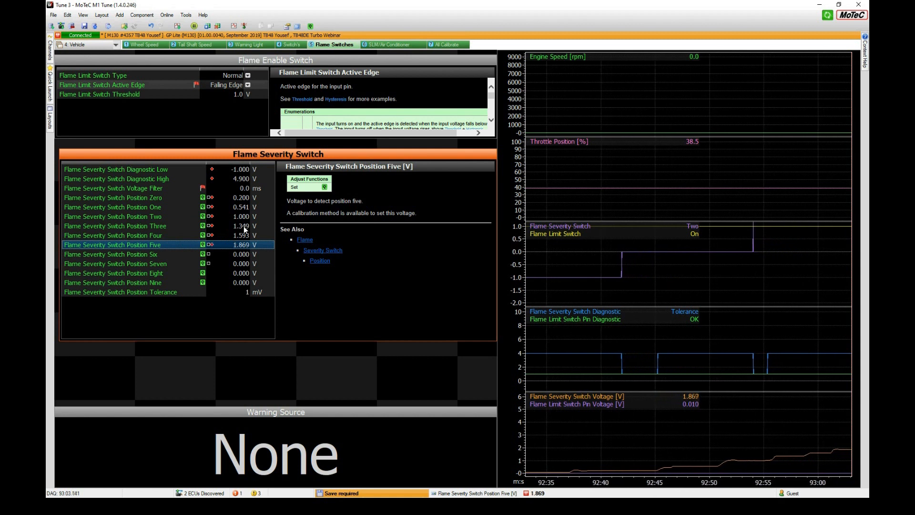
{"action": "key", "text": "q"}
{"action": "key", "text": "Down"}
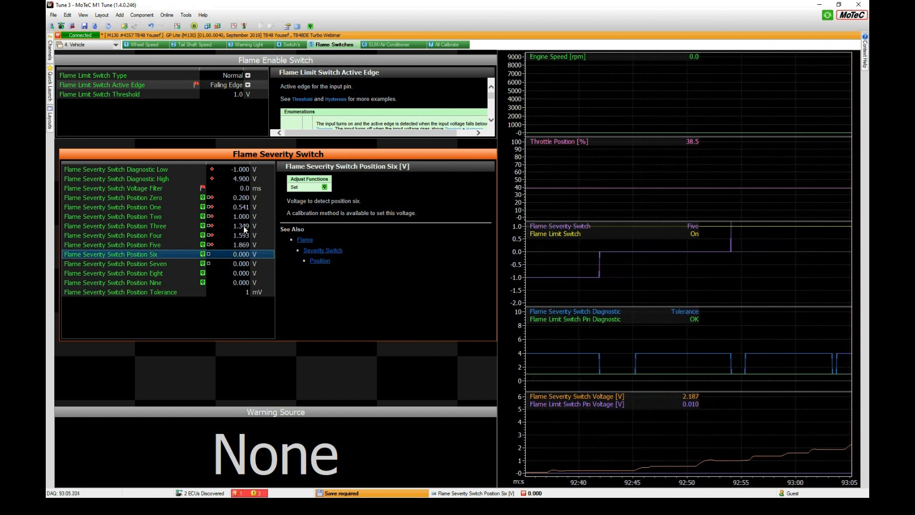
{"action": "key", "text": "q"}
{"action": "key", "text": "Down"}
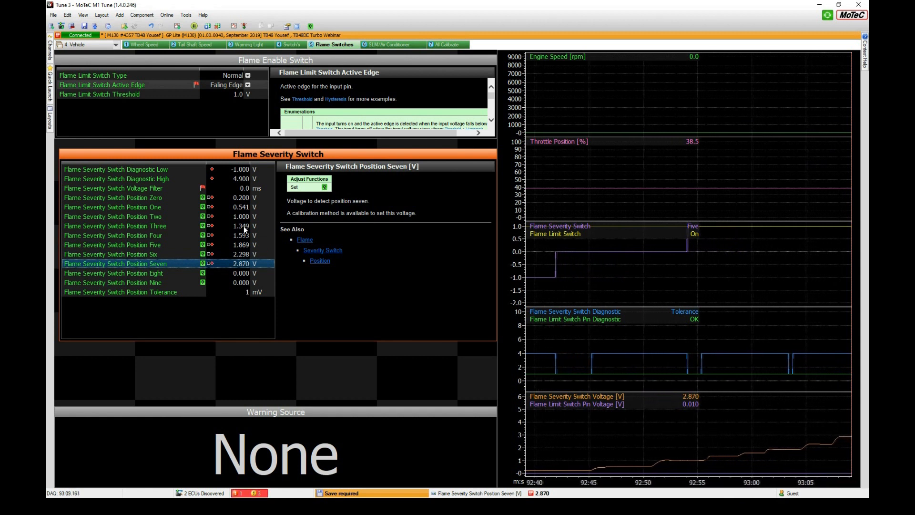
{"action": "key", "text": "Down"}
{"action": "key", "text": "q"}
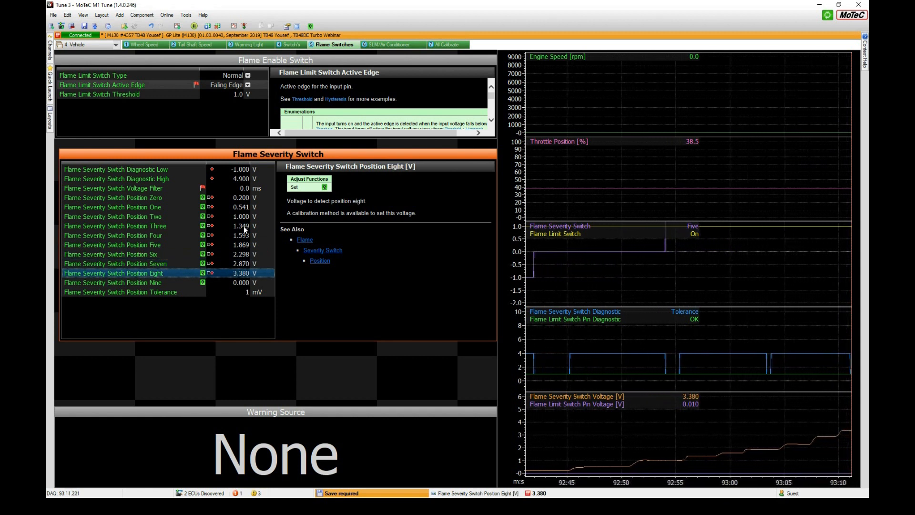
{"action": "key", "text": "Down"}
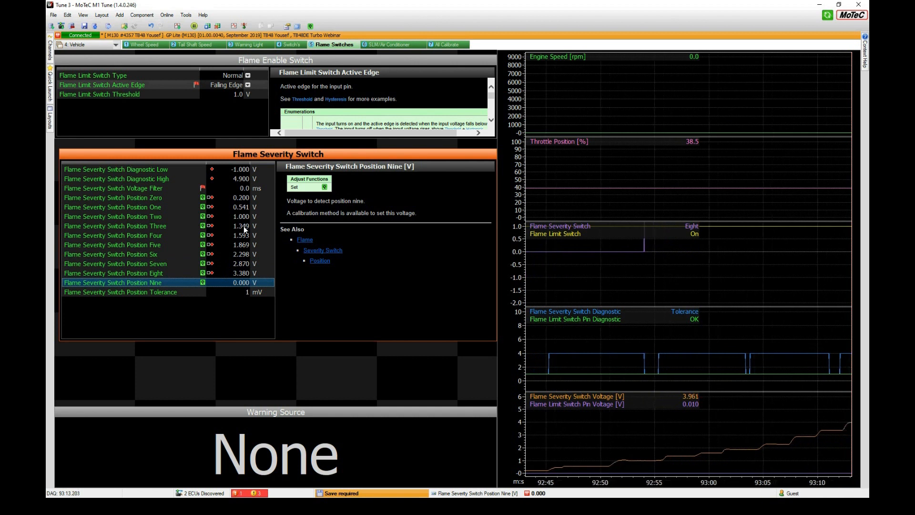
{"action": "key", "text": "q"}
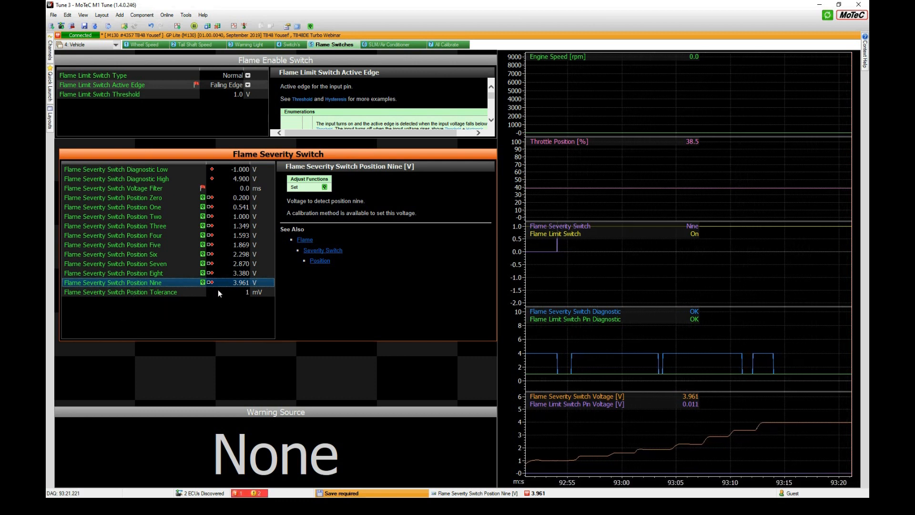
{"action": "key", "text": "Down"}
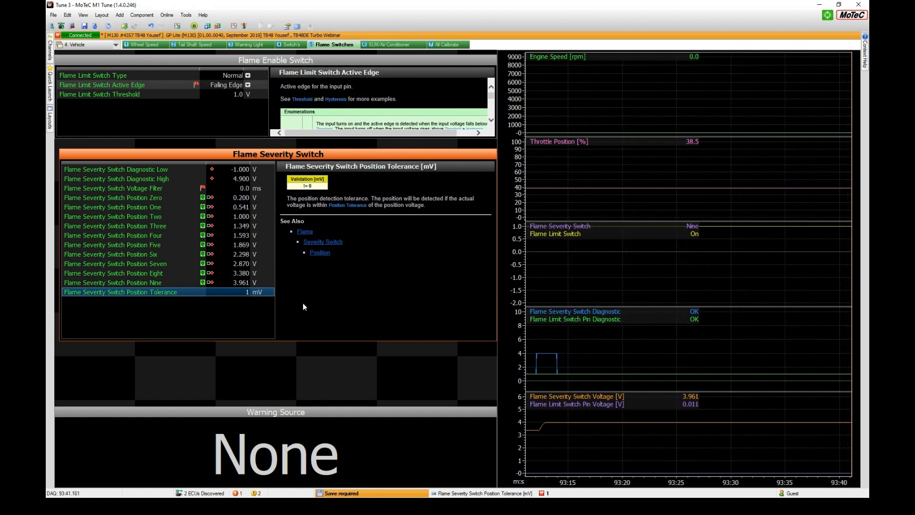
{"action": "type", "text": "00"}
Set the Flame Severity Switch Position Tolerance to 100 mV
{"action": "key", "text": "Return"}
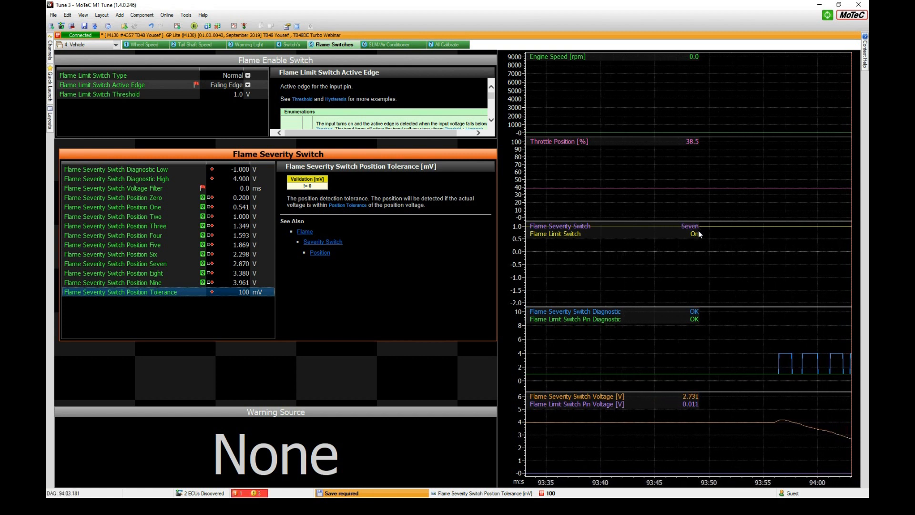
{"action": "right_click", "coordinate": [653, 264]}
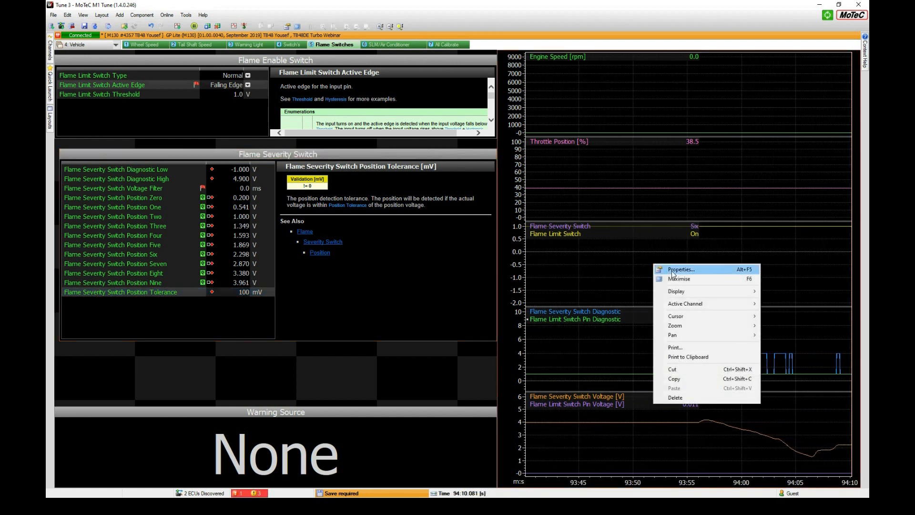
Review the Group 4 and Group 3 scale settings in the graph properties without applying changes
{"action": "left_click", "coordinate": [672, 271]}
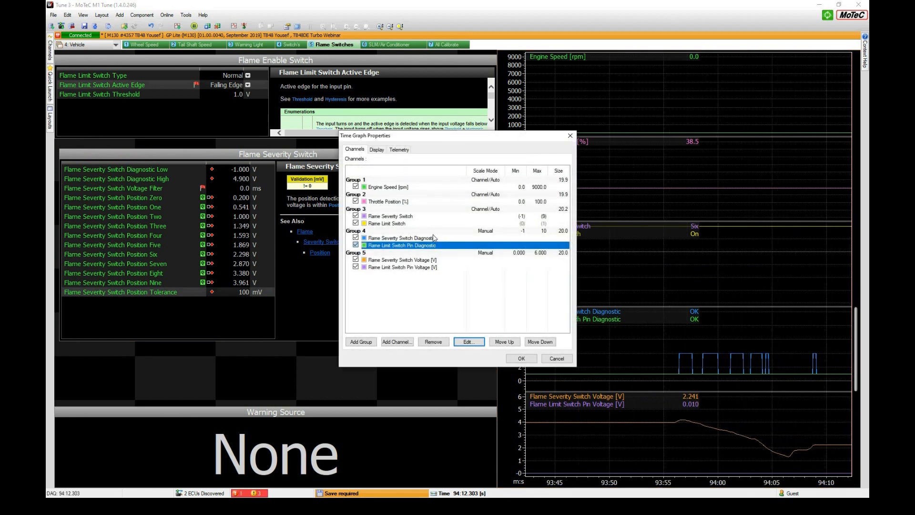
{"action": "double_click", "coordinate": [434, 235]}
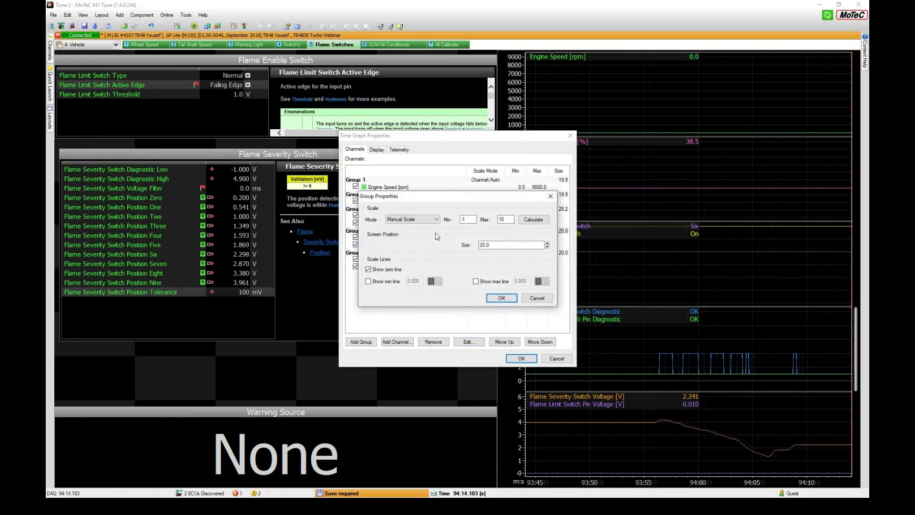
{"action": "left_click", "coordinate": [537, 298]}
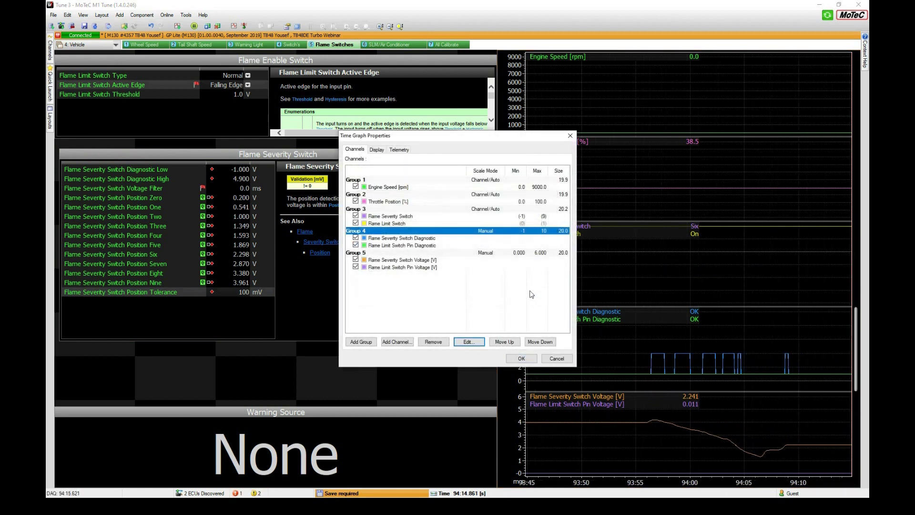
{"action": "double_click", "coordinate": [379, 209]}
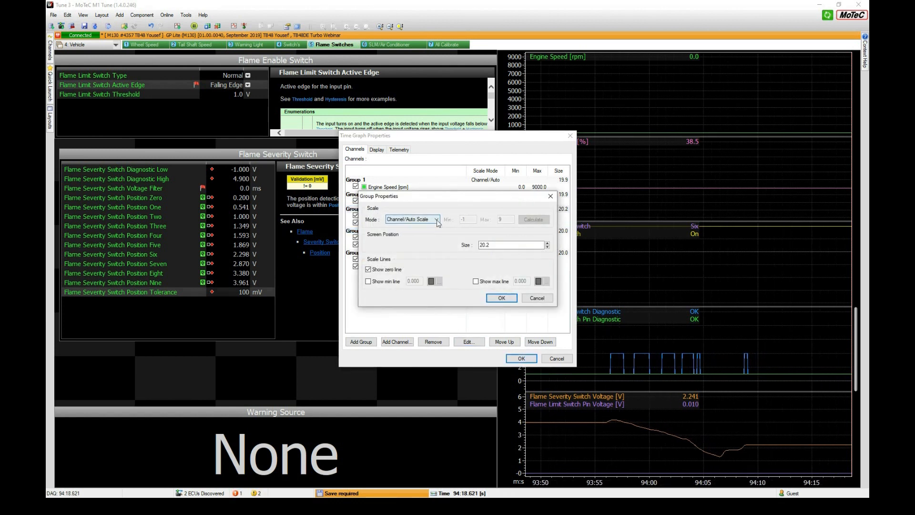
{"action": "left_click", "coordinate": [412, 219]}
{"action": "left_click", "coordinate": [433, 234]}
{"action": "double_click", "coordinate": [504, 219]}
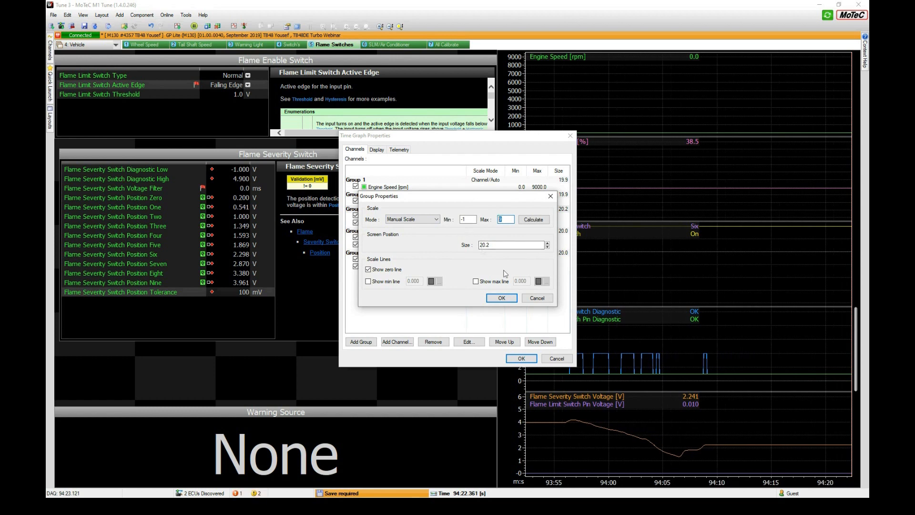
{"action": "left_click", "coordinate": [539, 300]}
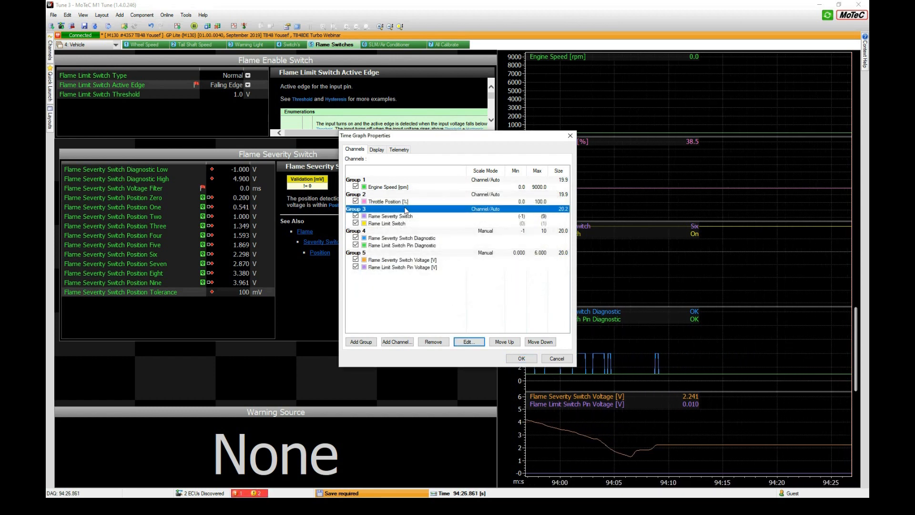
Set Group 3 to Manual Scale from 0 to 10 and apply the graph settings
{"action": "double_click", "coordinate": [390, 212]}
{"action": "left_click", "coordinate": [434, 220]}
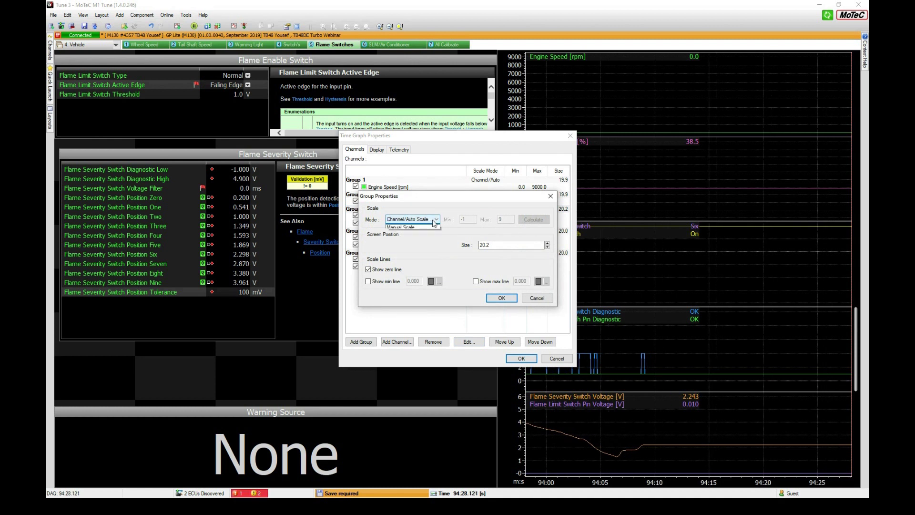
{"action": "left_click", "coordinate": [428, 227]}
{"action": "type", "text": "0"}
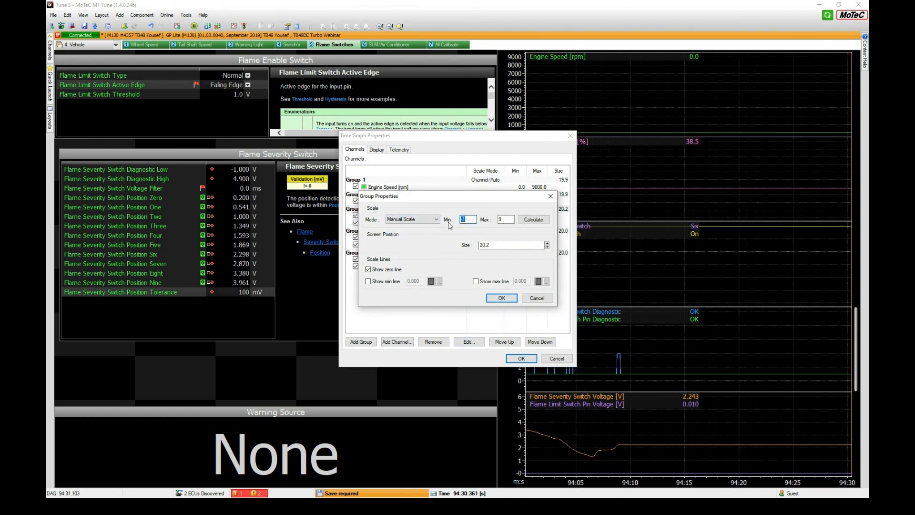
{"action": "left_click", "coordinate": [505, 218]}
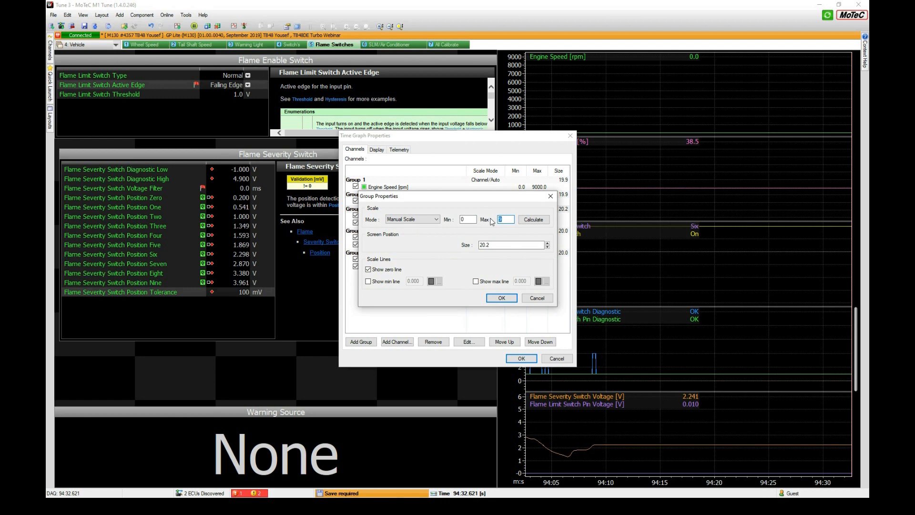
{"action": "type", "text": "10"}
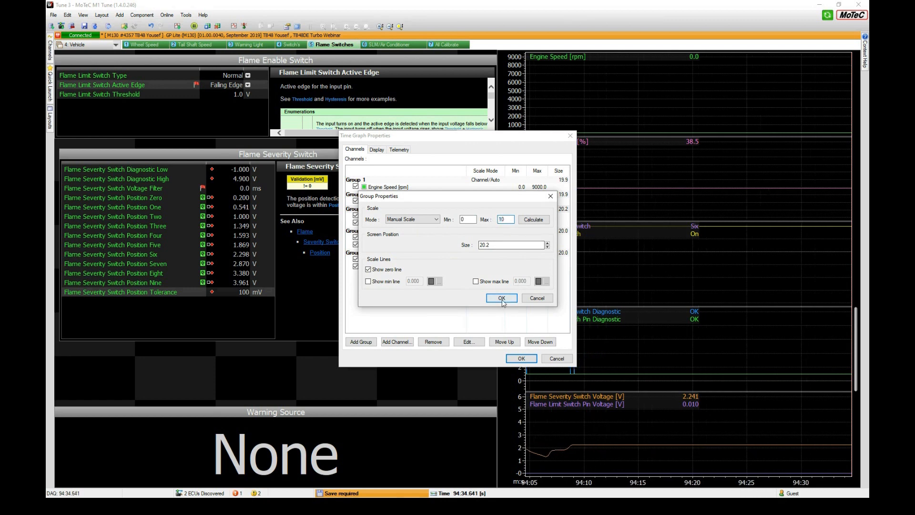
{"action": "left_click", "coordinate": [502, 299]}
{"action": "left_click", "coordinate": [522, 358]}
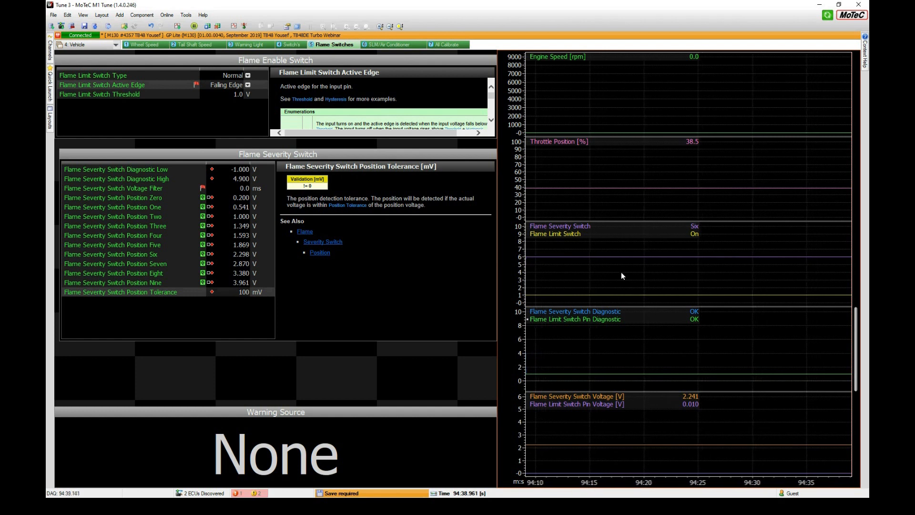
Scrub the paused graph to review recorded switch positions, resume live, and save the tune
{"action": "key", "text": "space"}
{"action": "mouse_move", "coordinate": [713, 279]}
{"action": "left_mouse_down"}
{"action": "mouse_move", "coordinate": [736, 275]}
{"action": "mouse_move", "coordinate": [717, 292]}
{"action": "mouse_move", "coordinate": [748, 281]}
{"action": "left_mouse_up"}
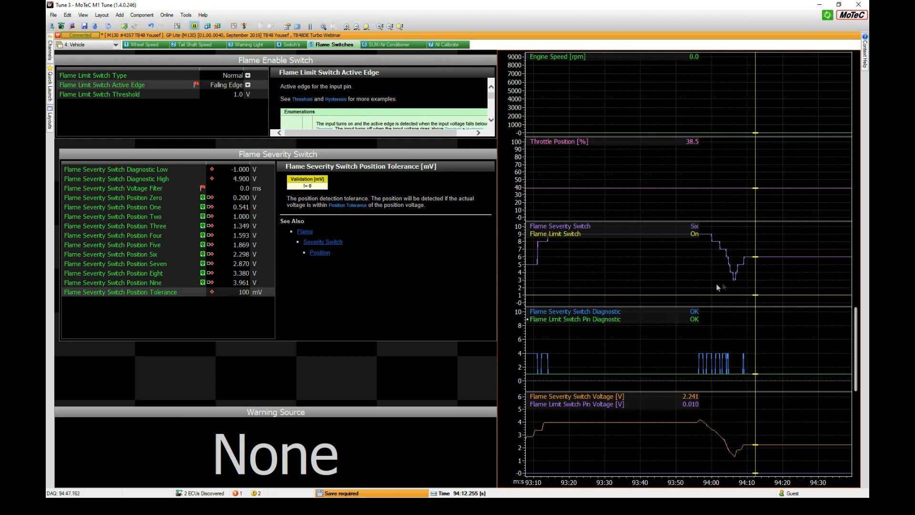
{"action": "left_click", "coordinate": [678, 287]}
{"action": "key", "text": "Escape"}
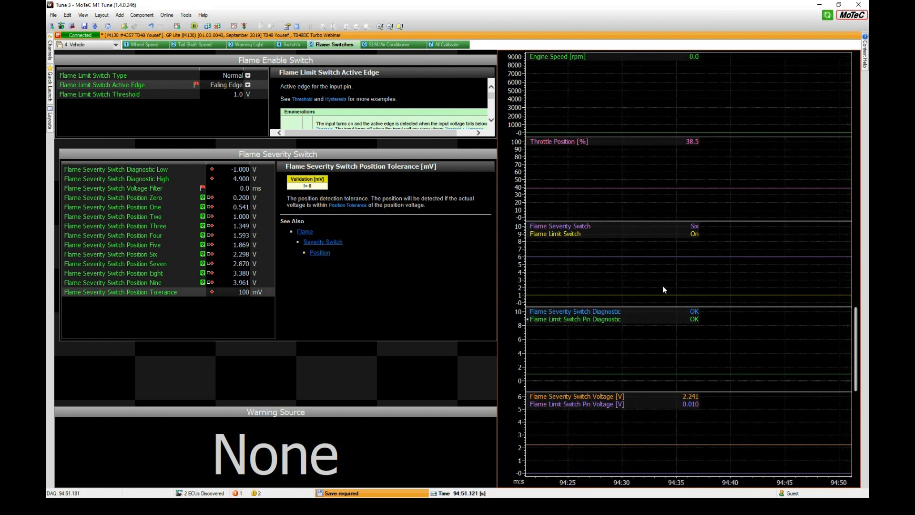
{"action": "left_click", "coordinate": [395, 499]}
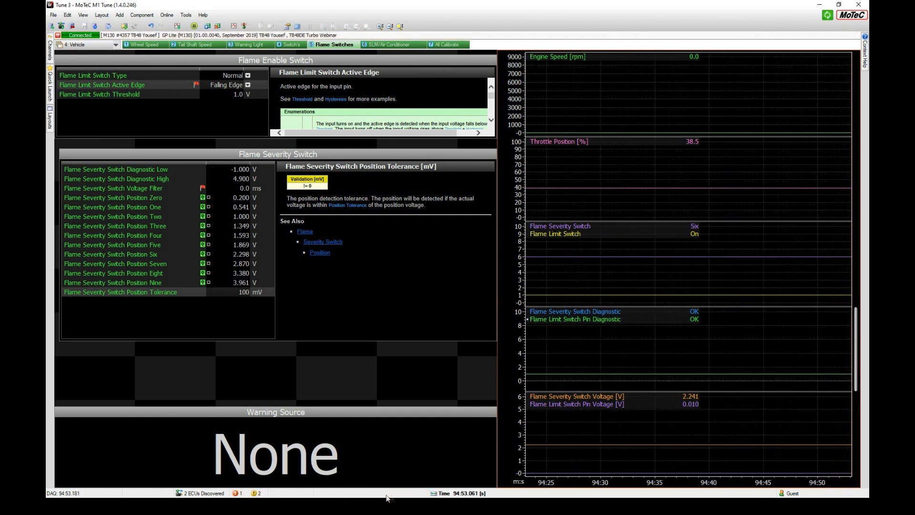
{"action": "left_click", "coordinate": [107, 46]}
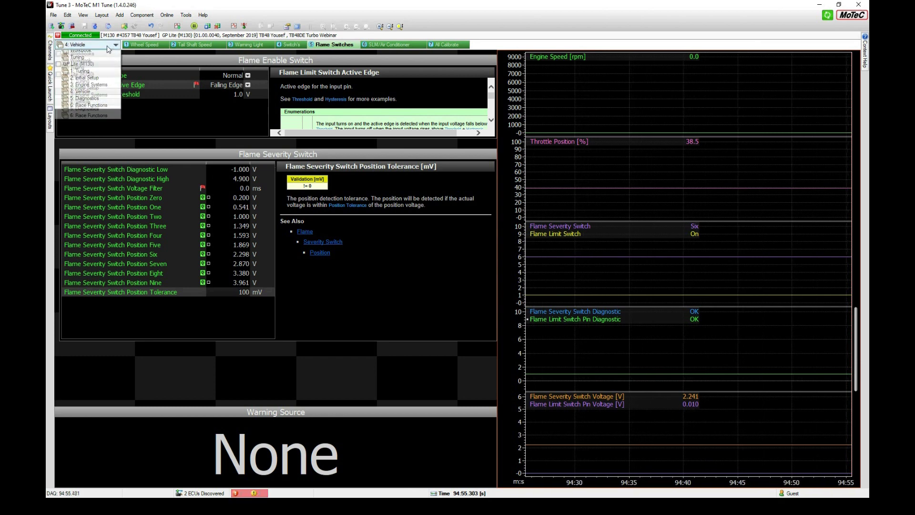
Switch to the 6: Race Functions worksheet showing the Flames page
{"action": "left_click", "coordinate": [92, 115]}
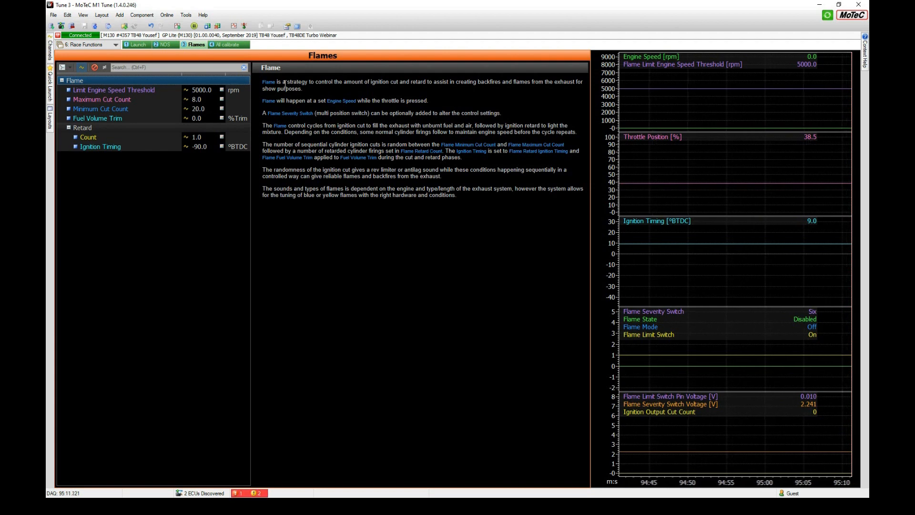
Show the Flame Limit Engine Speed Threshold table, check its help, and select position Zero
{"action": "left_click", "coordinate": [165, 90]}
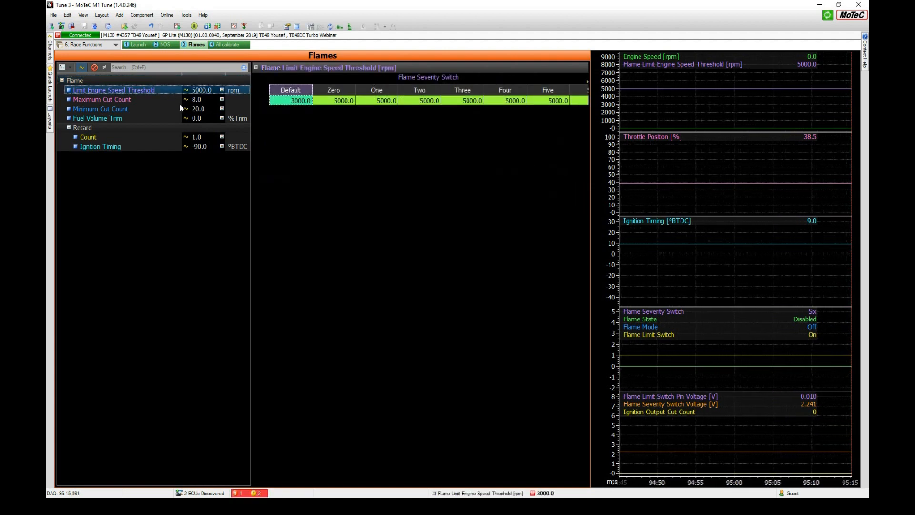
{"action": "key", "text": "F1"}
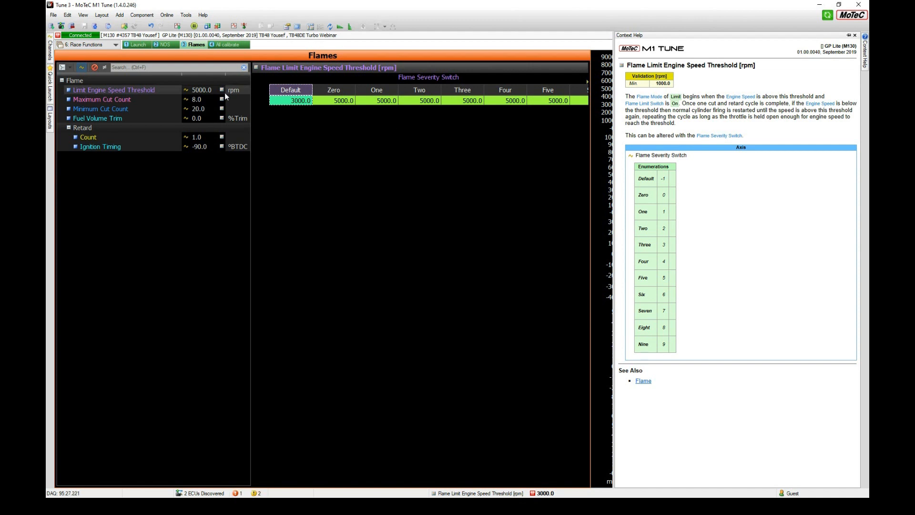
{"action": "left_click", "coordinate": [139, 90]}
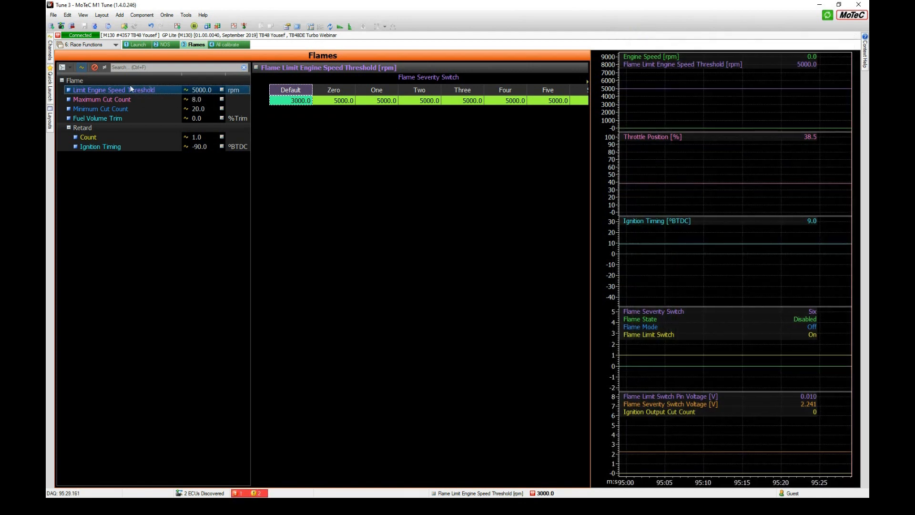
{"action": "left_click", "coordinate": [335, 100]}
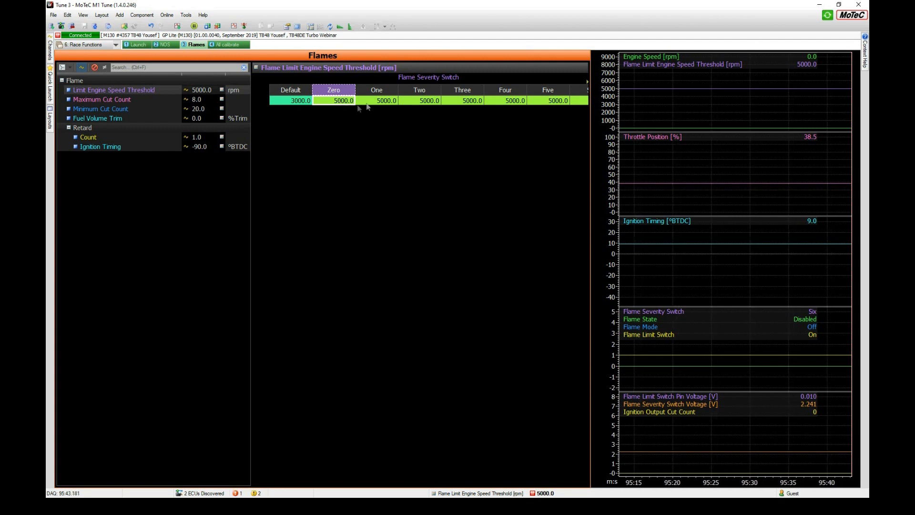
Set thresholds of 5500, 6000 and 6500 rpm for positions One to Three
{"action": "left_click", "coordinate": [384, 101]}
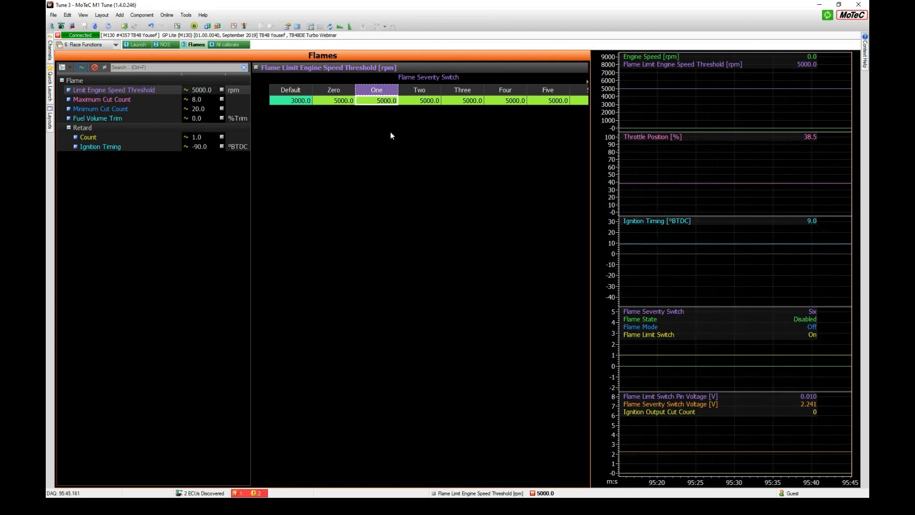
{"action": "key", "text": "Return"}
{"action": "key", "text": "Escape"}
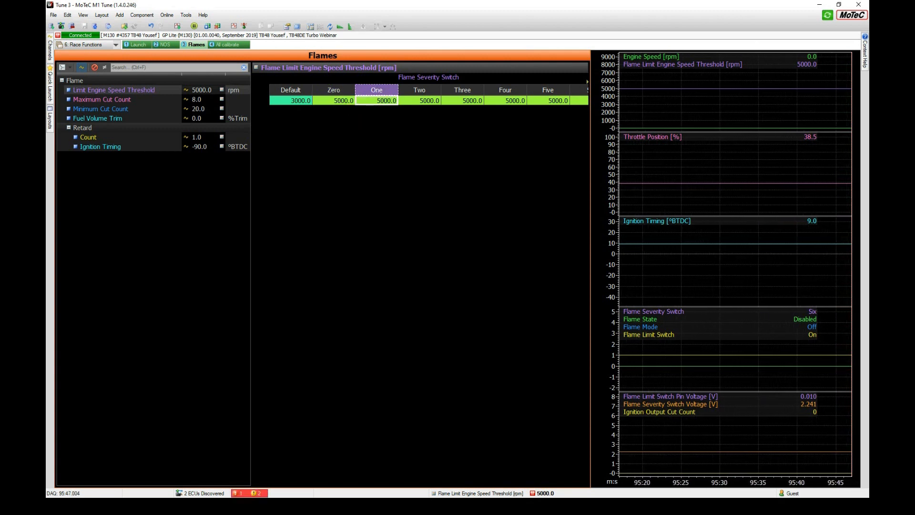
{"action": "key", "text": "Return"}
{"action": "key", "text": "Right"}
{"action": "type", "text": "6"}
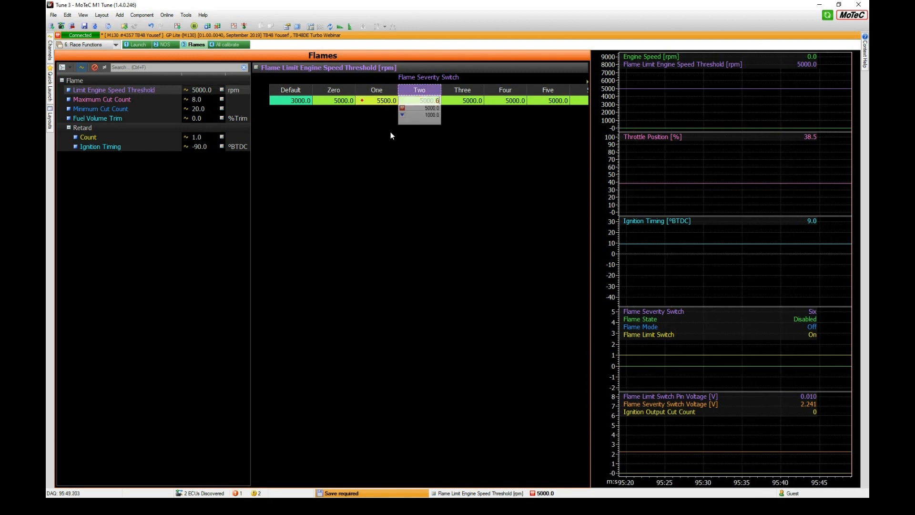
{"action": "type", "text": "000"}
{"action": "key", "text": "Return"}
{"action": "key", "text": "Right"}
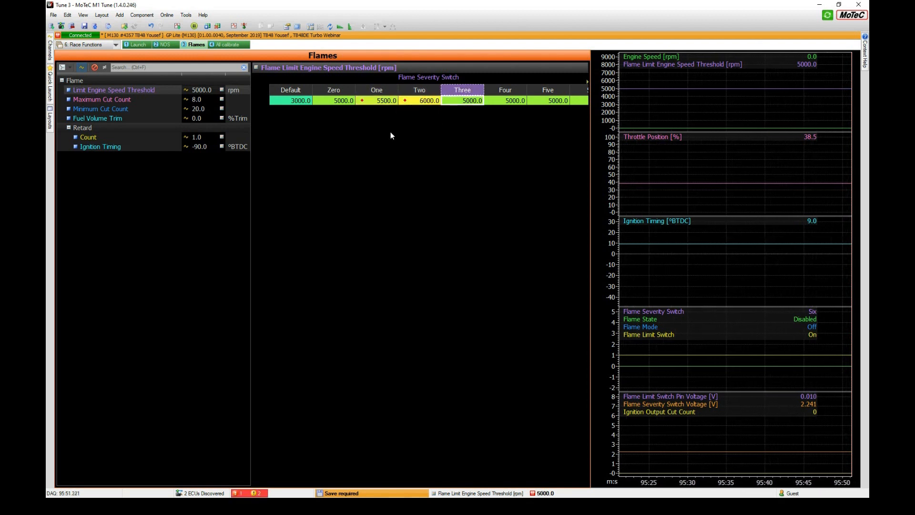
{"action": "type", "text": "6500"}
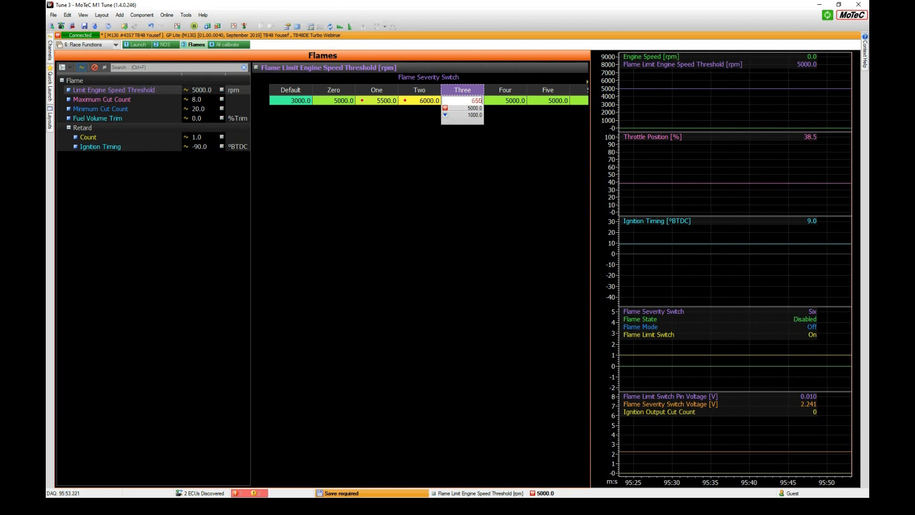
{"action": "key", "text": "Return"}
Apply 7000 rpm to positions Four through Nine
{"action": "key", "text": "Right"}
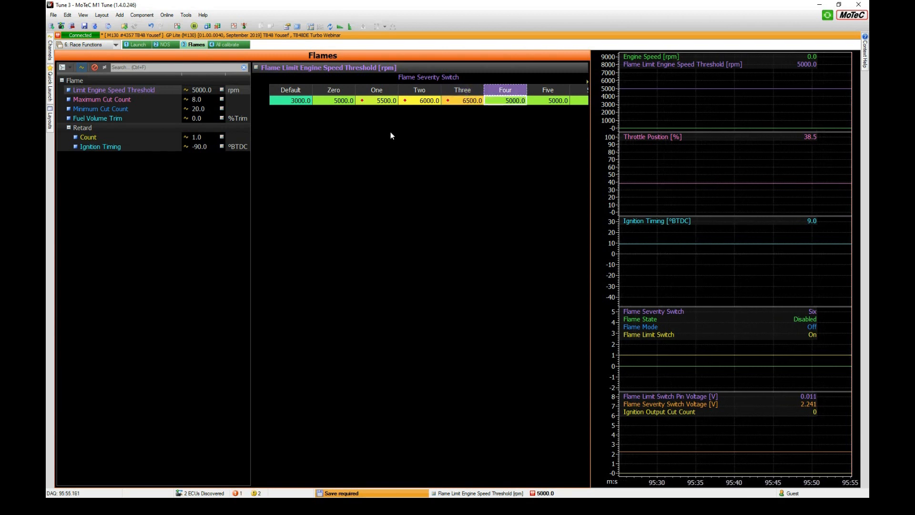
{"action": "key", "text": "shift+Right"}
{"action": "key", "text": "shift+Right"}
{"action": "key", "text": "shift+Right"}
{"action": "key", "text": "shift+Right"}
{"action": "key", "text": "shift+Right"}
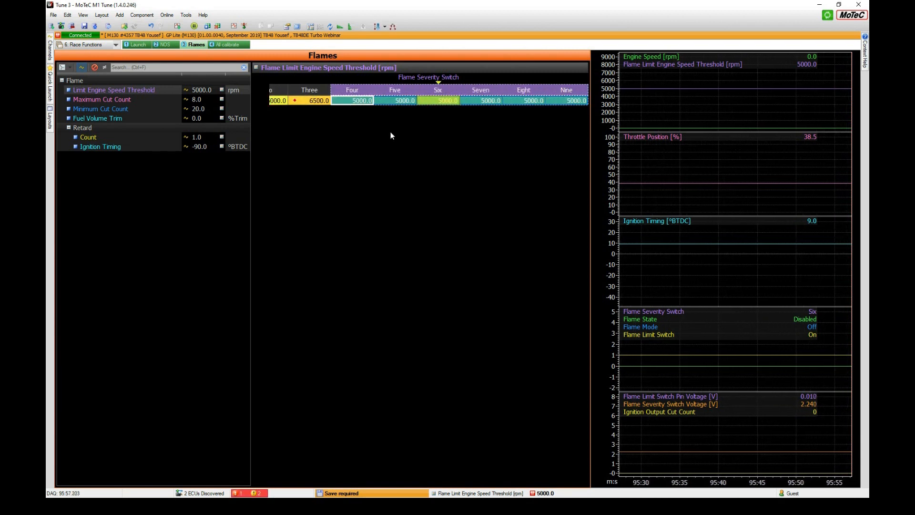
{"action": "type", "text": "7000"}
{"action": "key", "text": "Return"}
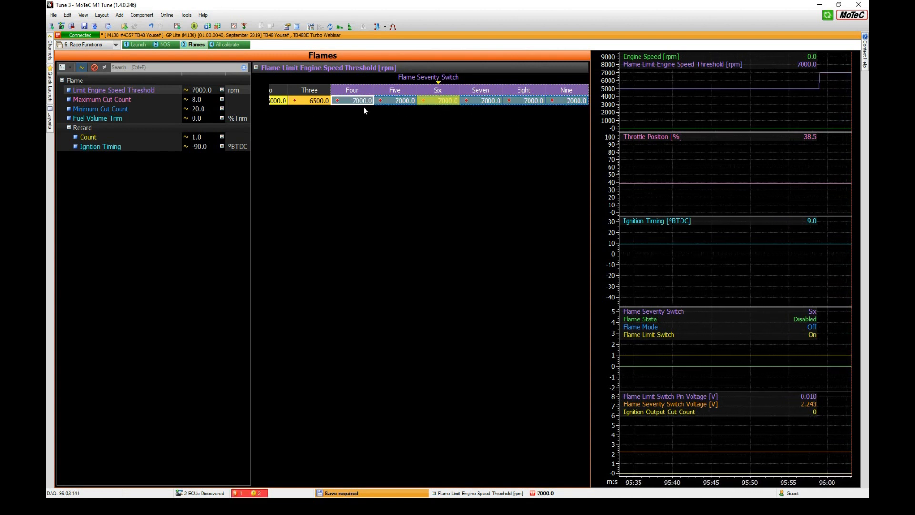
{"action": "left_click", "coordinate": [172, 99]}
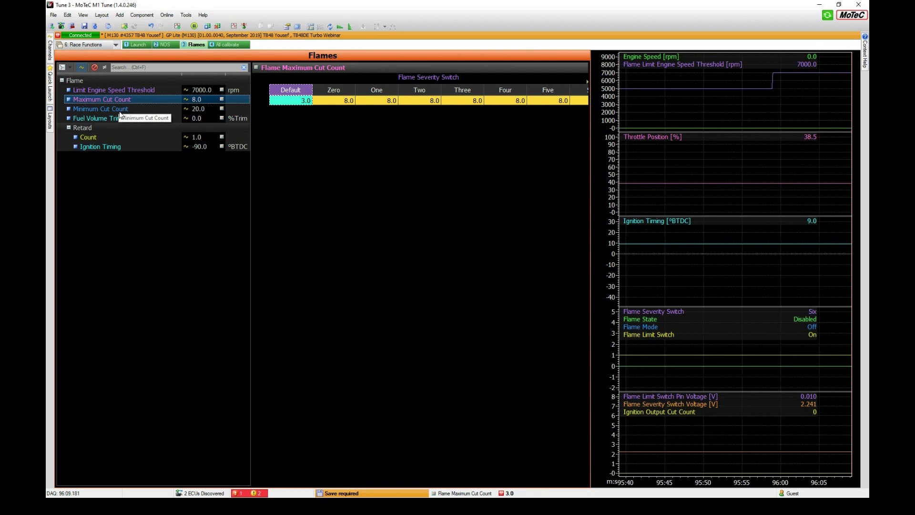
Review the Minimum Cut Count per switch position, stepping between position Zero and One
{"action": "left_click", "coordinate": [149, 109]}
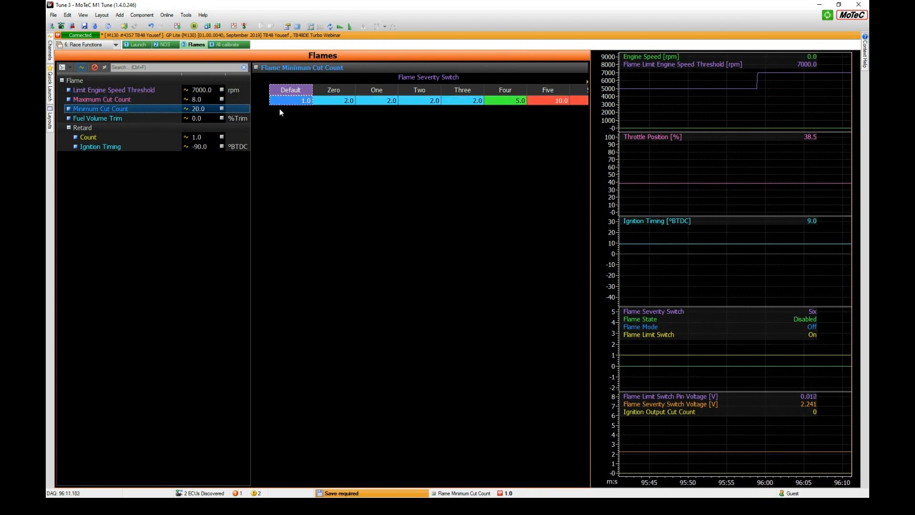
{"action": "left_click", "coordinate": [337, 102]}
{"action": "key", "text": "End"}
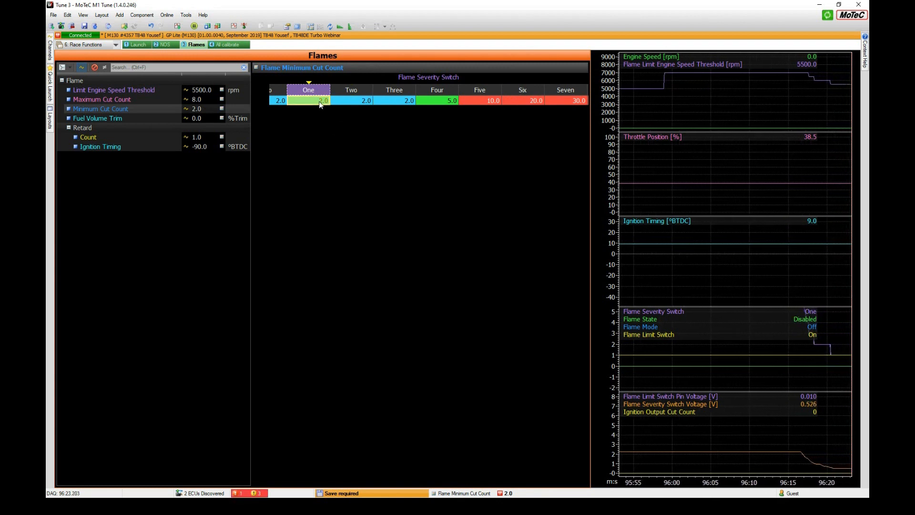
{"action": "key", "text": "Left"}
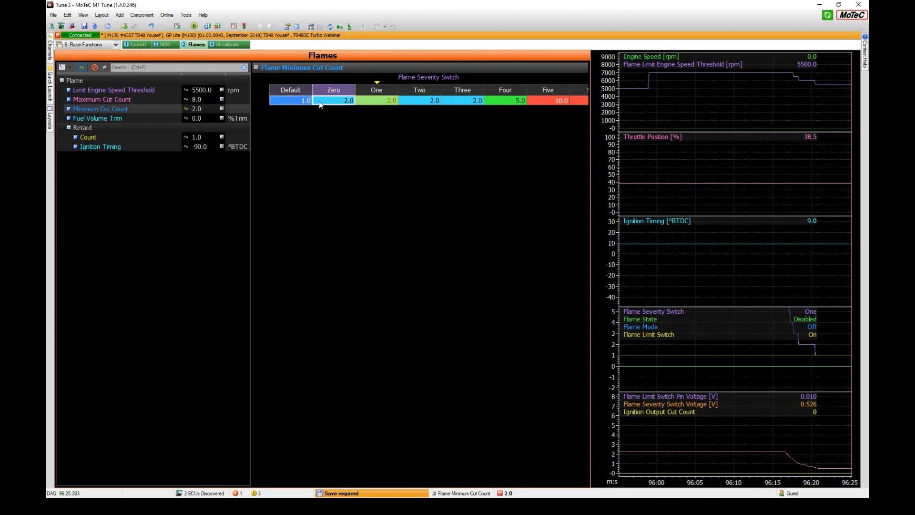
{"action": "key", "text": "Right"}
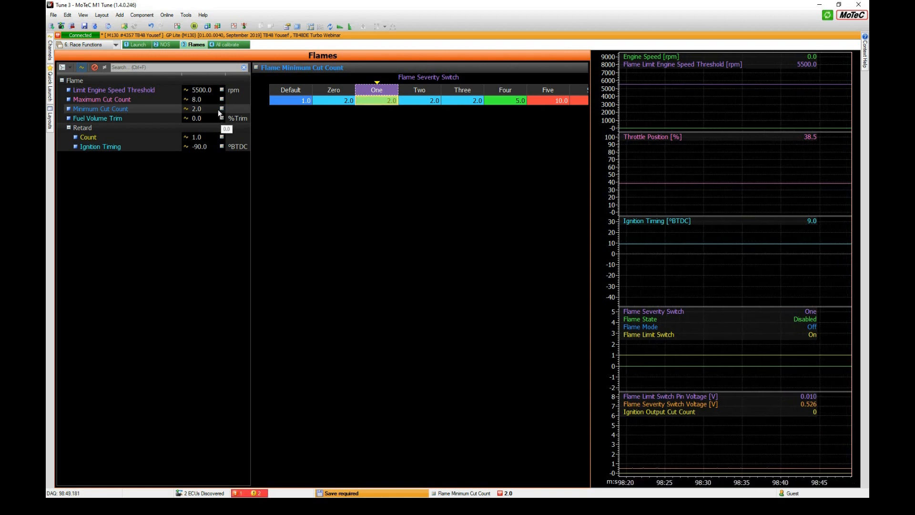
Apply a Minimum Cut Count of 1.0 to all switch positions, then move to Fuel Volume Trim
{"action": "left_click", "coordinate": [222, 108]}
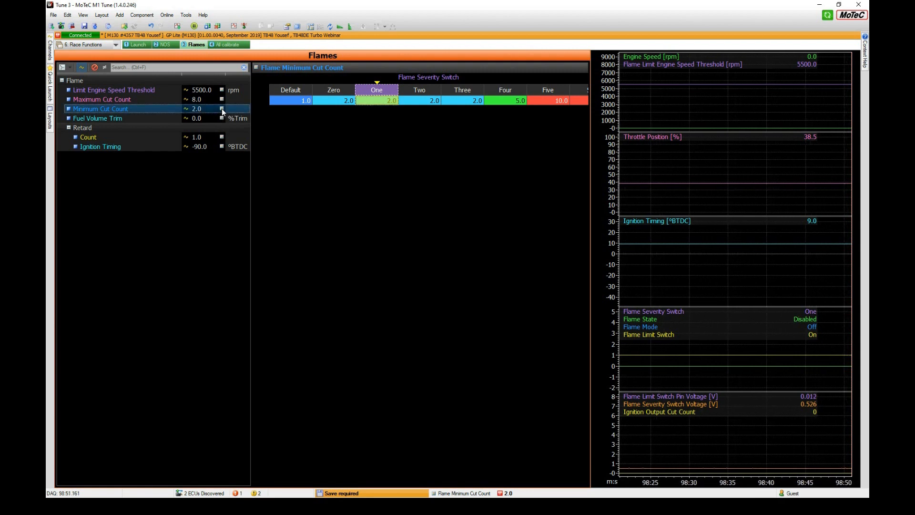
{"action": "left_click", "coordinate": [345, 101]}
{"action": "key", "text": "Return"}
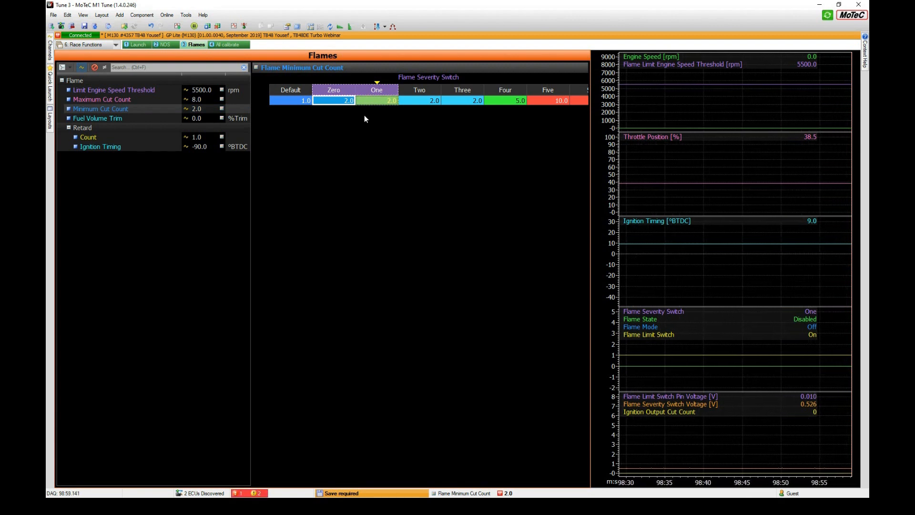
{"action": "type", "text": "1"}
{"action": "key", "text": "Return"}
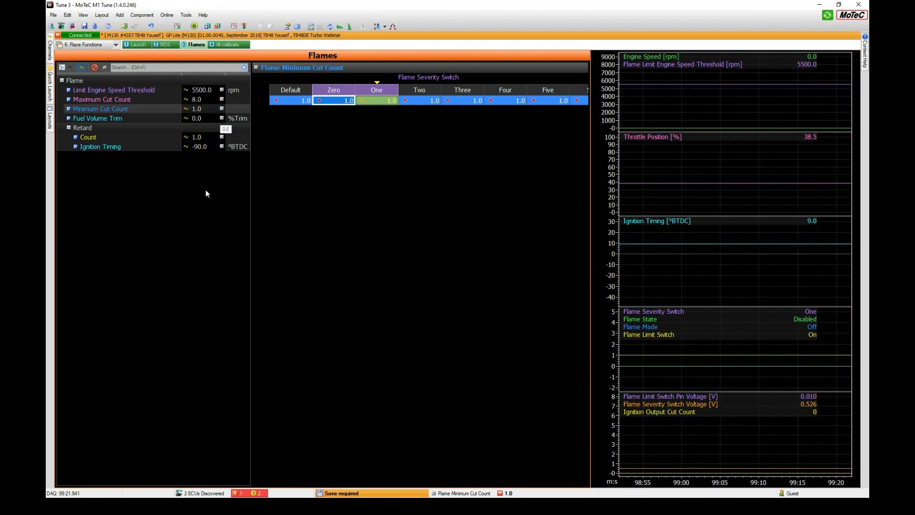
{"action": "key", "text": "Down"}
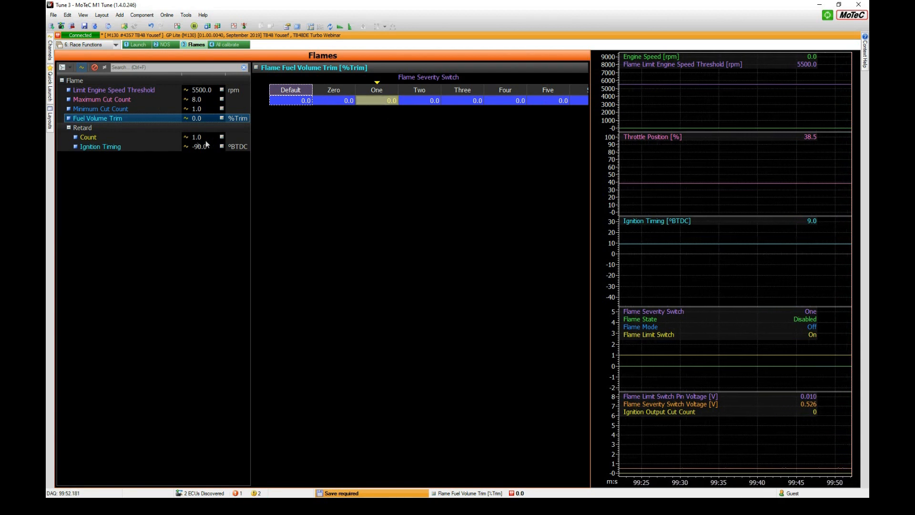
Check position One's Retard Count, then view the Retard Ignition Timing values of -90.0
{"action": "left_click", "coordinate": [223, 136]}
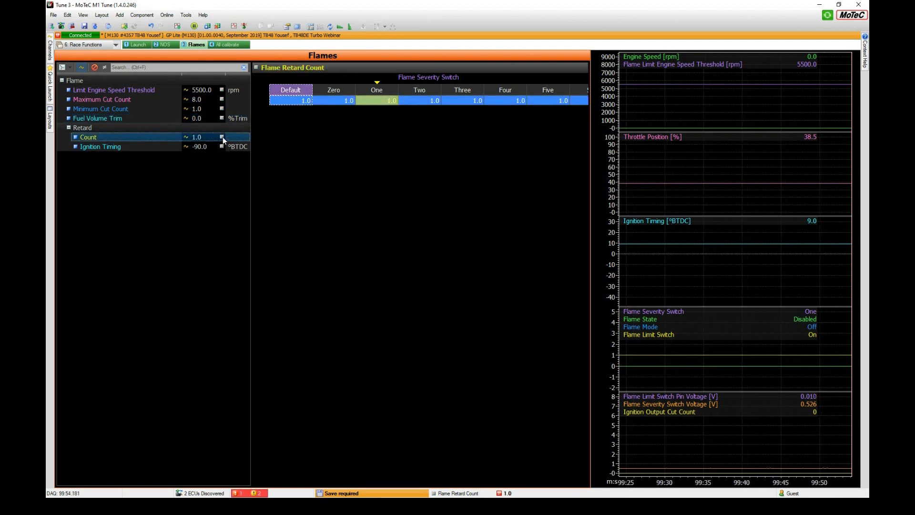
{"action": "left_click", "coordinate": [364, 101]}
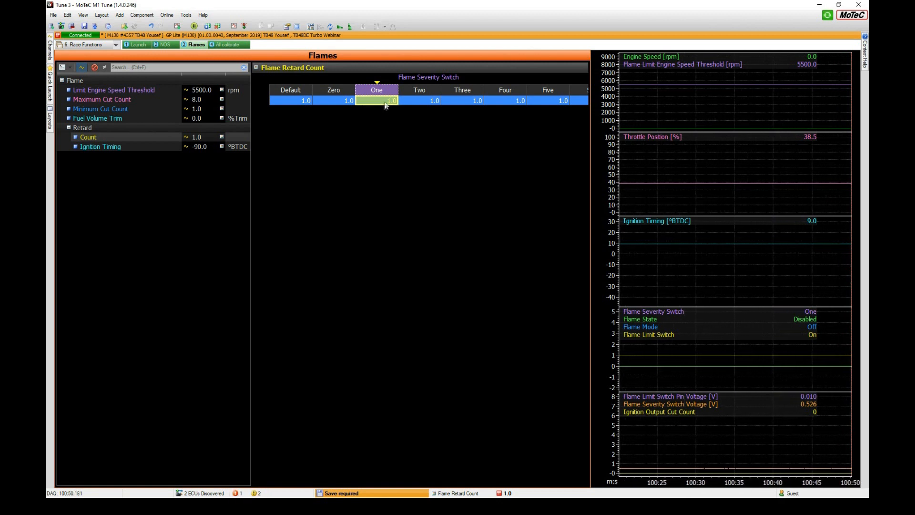
{"action": "left_click", "coordinate": [203, 145]}
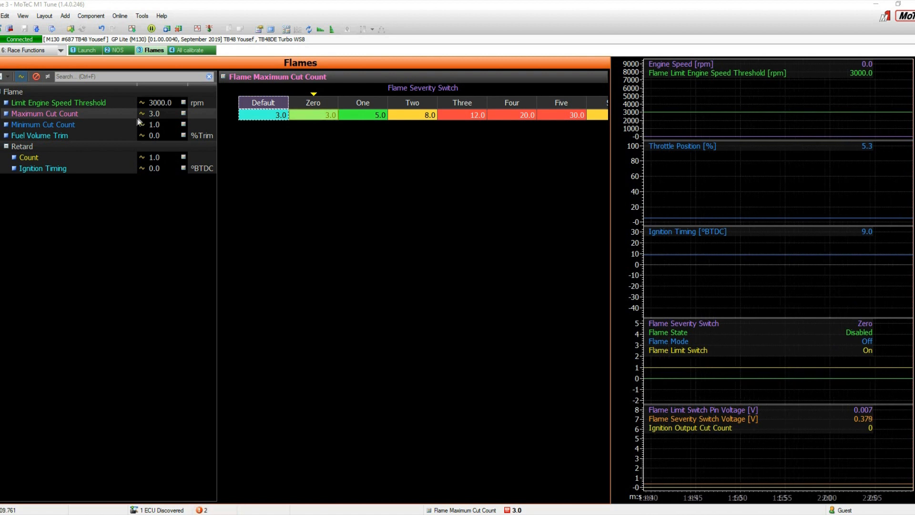
{"action": "left_click", "coordinate": [164, 115]}
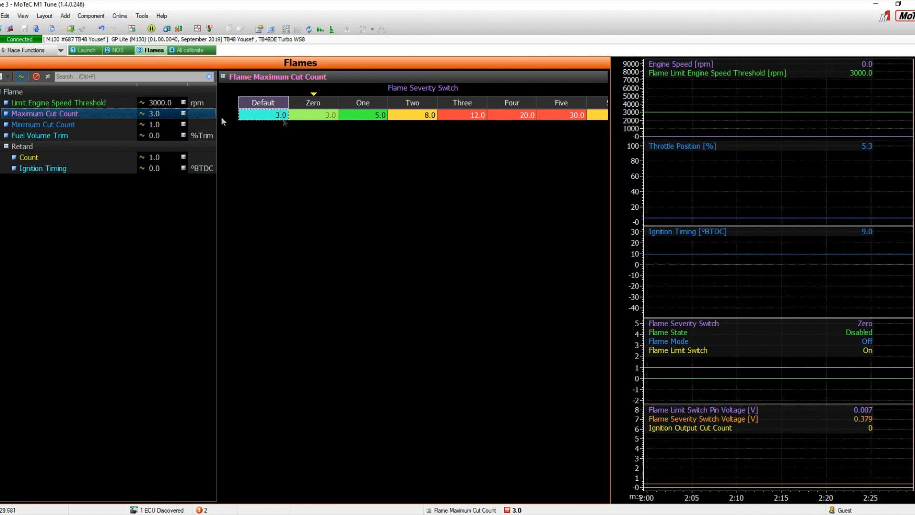
{"action": "left_click", "coordinate": [310, 119]}
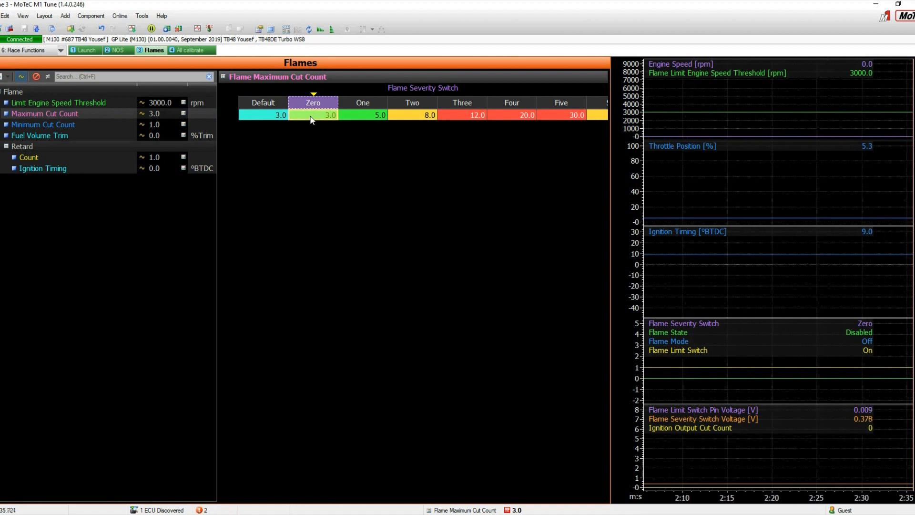
{"action": "left_click", "coordinate": [177, 103]}
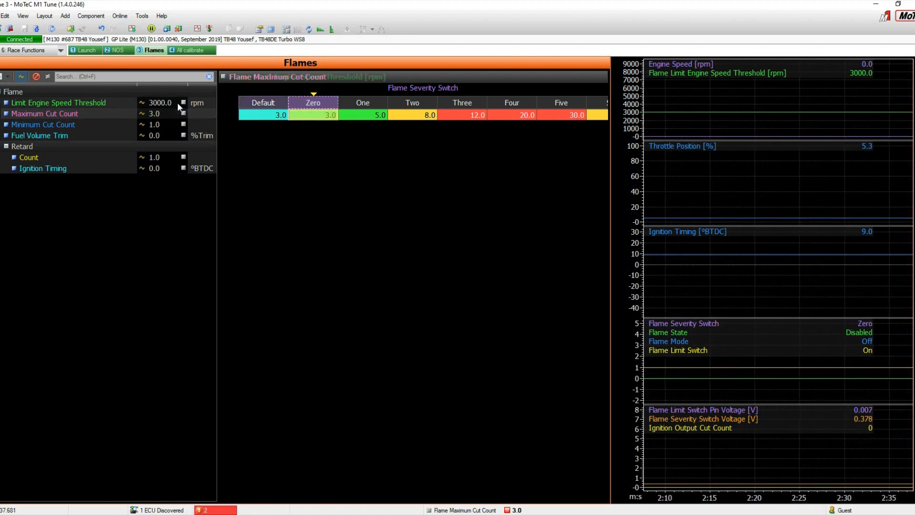
{"action": "left_click", "coordinate": [326, 116]}
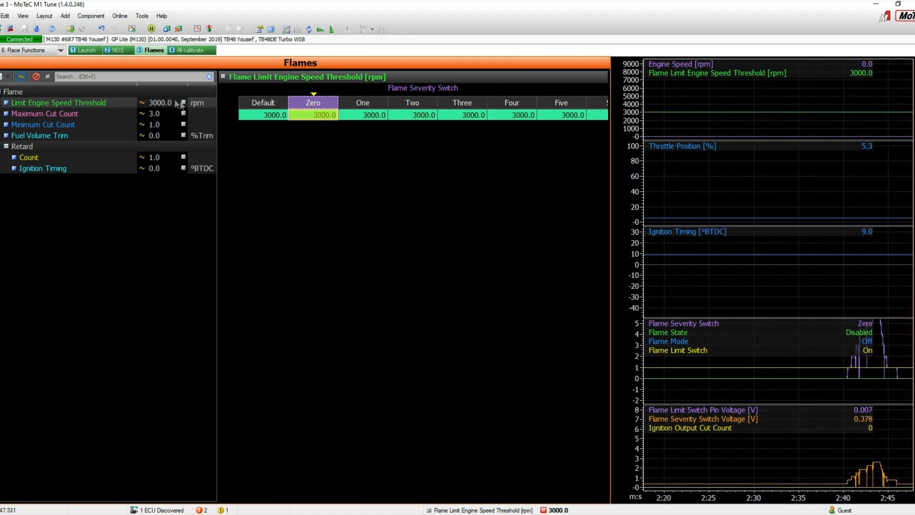
{"action": "left_click", "coordinate": [165, 113]}
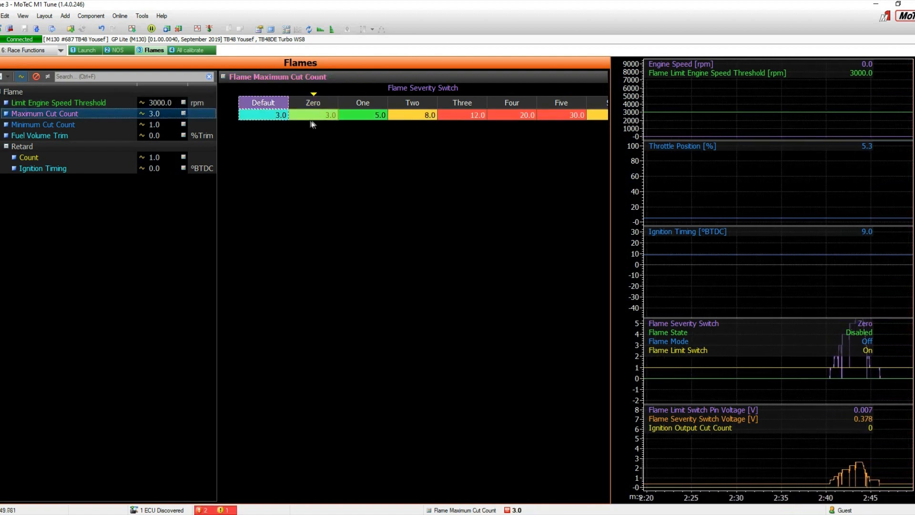
{"action": "left_click", "coordinate": [327, 117]}
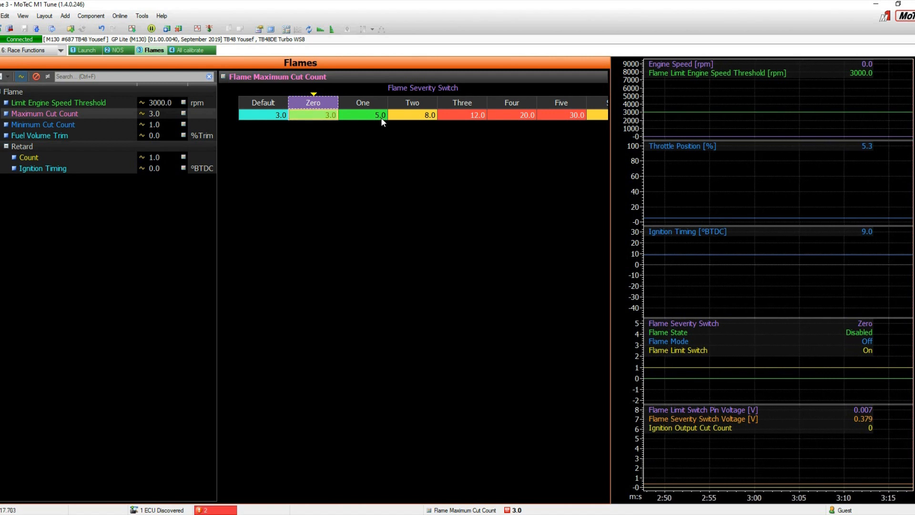
Set Minimum Cut Count to 1.0 from position One through the last position
{"action": "left_click", "coordinate": [154, 125]}
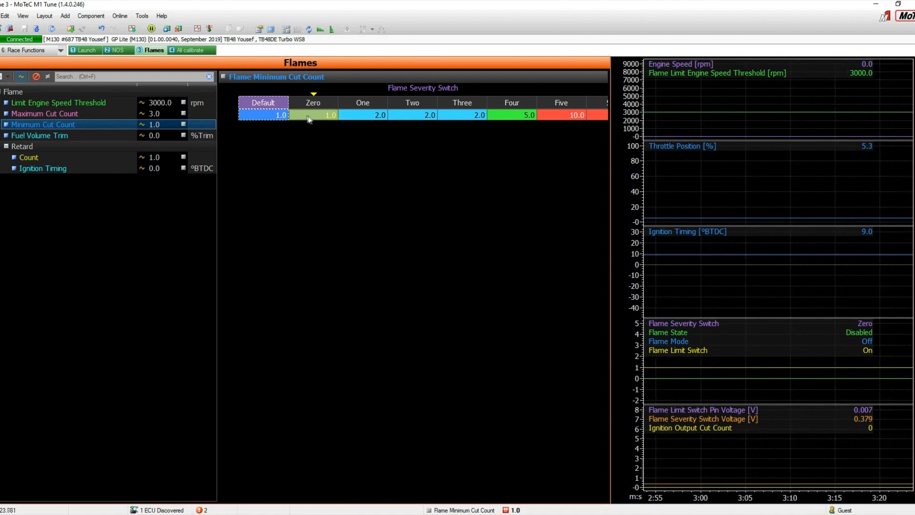
{"action": "left_click", "coordinate": [363, 115]}
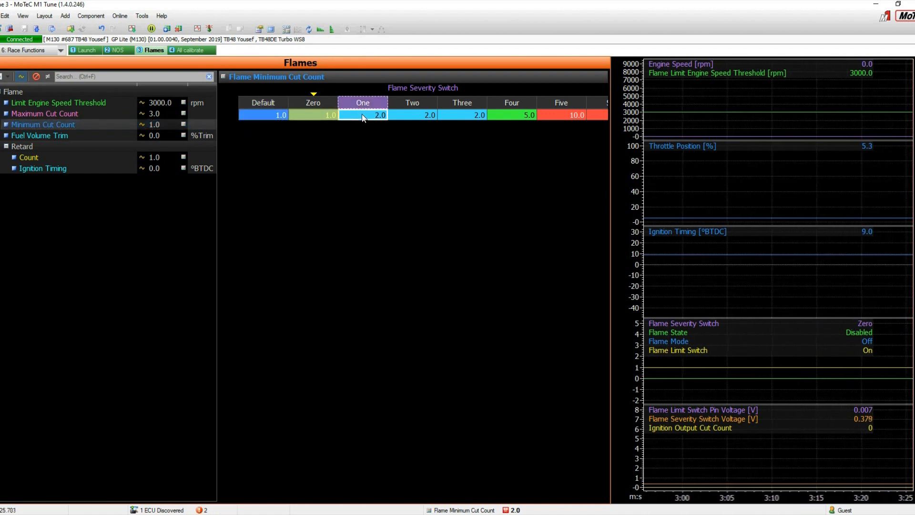
{"action": "key", "text": "shift+Right"}
{"action": "key", "text": "shift+Right"}
{"action": "key", "text": "shift+Right"}
{"action": "key", "text": "shift+Right"}
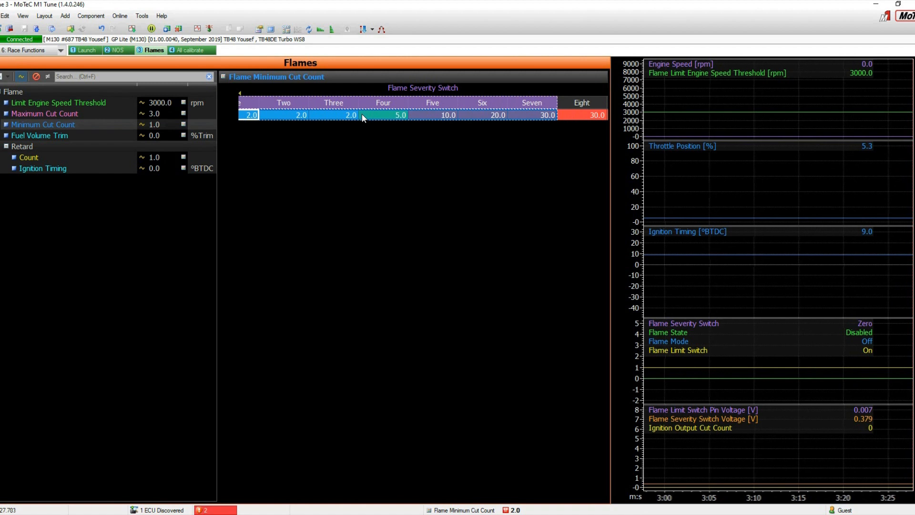
{"action": "key", "text": "shift+Right"}
{"action": "type", "text": "1"}
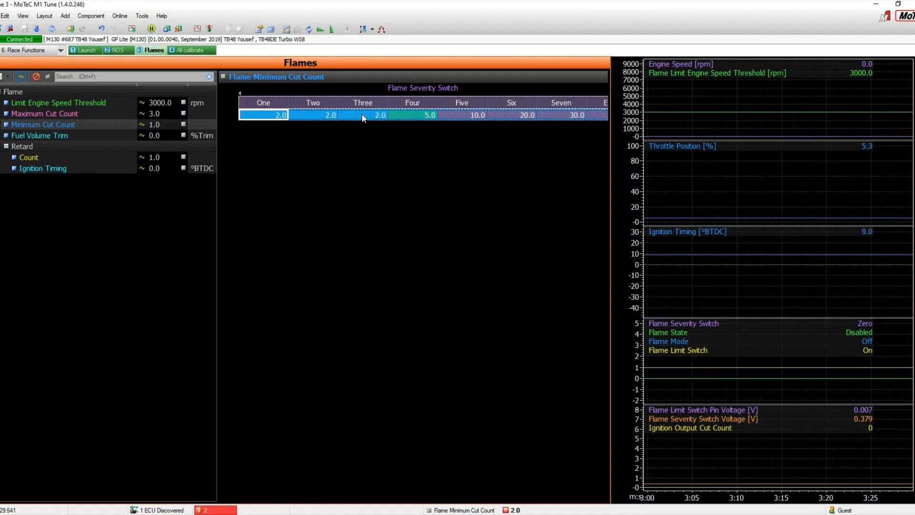
{"action": "key", "text": "Return"}
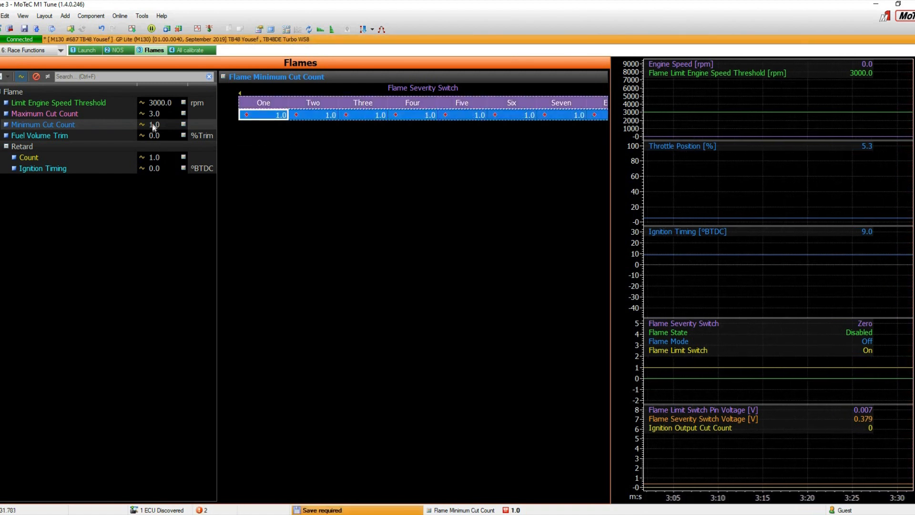
Check the Maximum Cut Count at position Zero, then bring up the Retard Count values
{"action": "left_click", "coordinate": [154, 114]}
{"action": "left_click", "coordinate": [315, 118]}
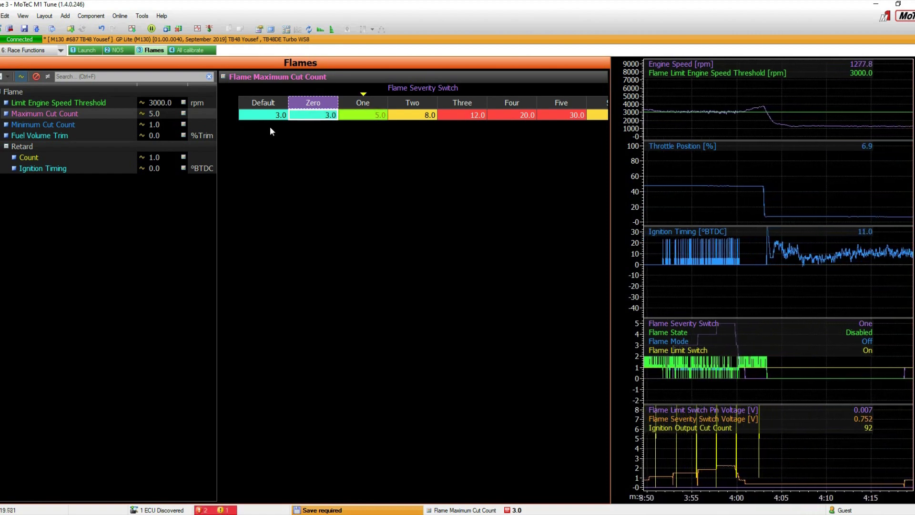
{"action": "left_click", "coordinate": [180, 158]}
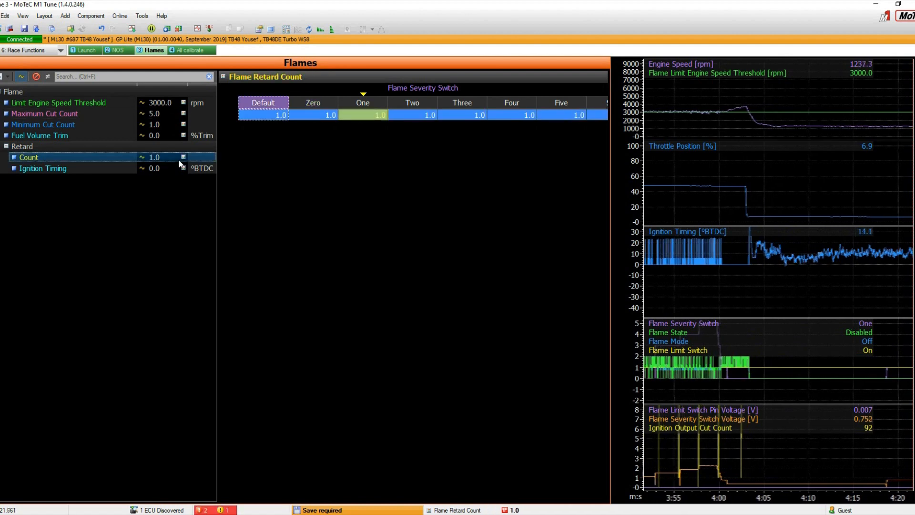
Try retard counts of 5 and 10 for position One, then restore it to 1
{"action": "left_click", "coordinate": [363, 115]}
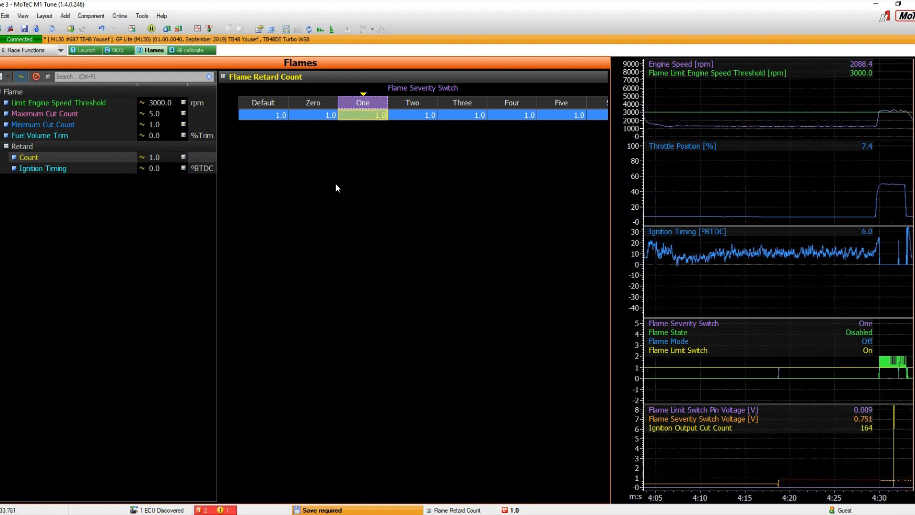
{"action": "type", "text": "5"}
{"action": "key", "text": "Return"}
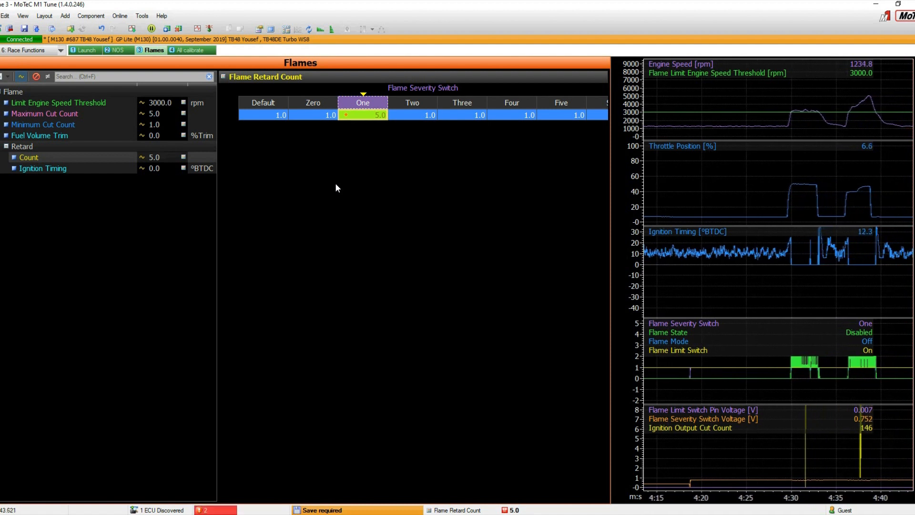
{"action": "type", "text": "10"}
{"action": "key", "text": "Return"}
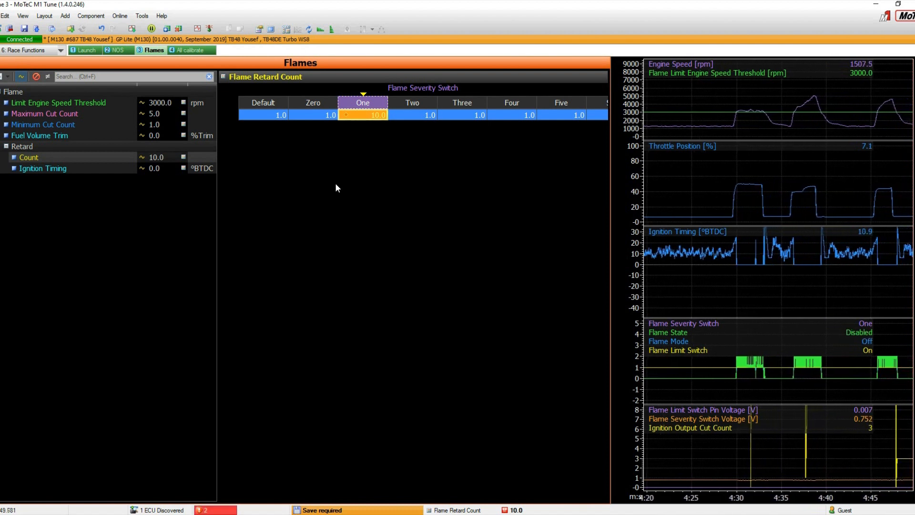
{"action": "type", "text": "1"}
{"action": "key", "text": "Return"}
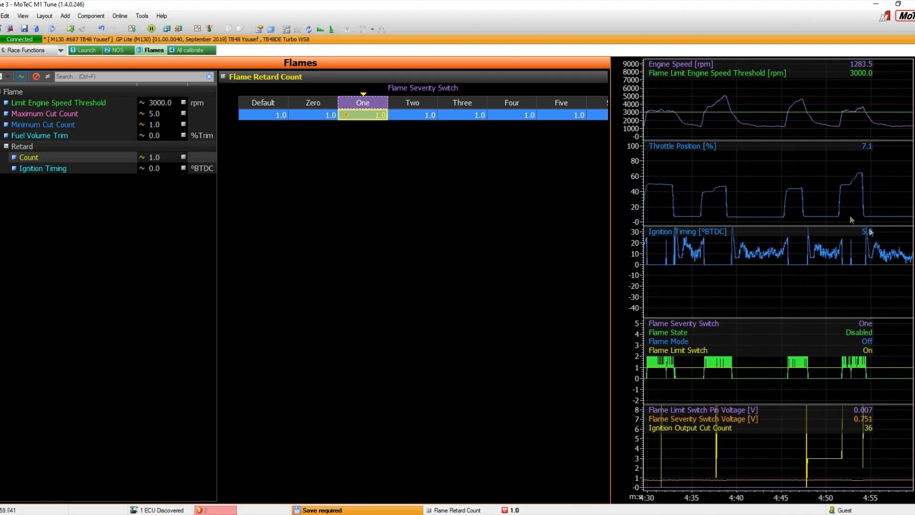
Inspect the logged values at a flame cut moment in the logging chart
{"action": "left_click", "coordinate": [854, 262]}
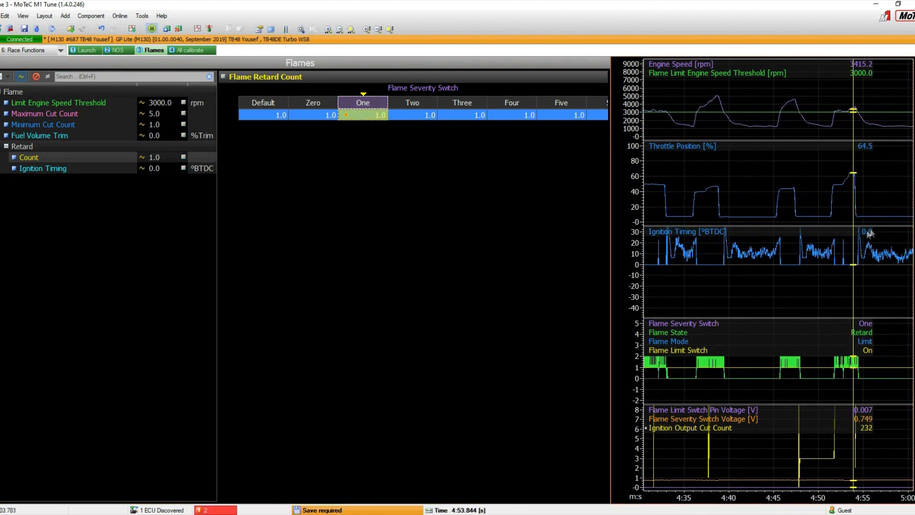
{"action": "left_click", "coordinate": [850, 255]}
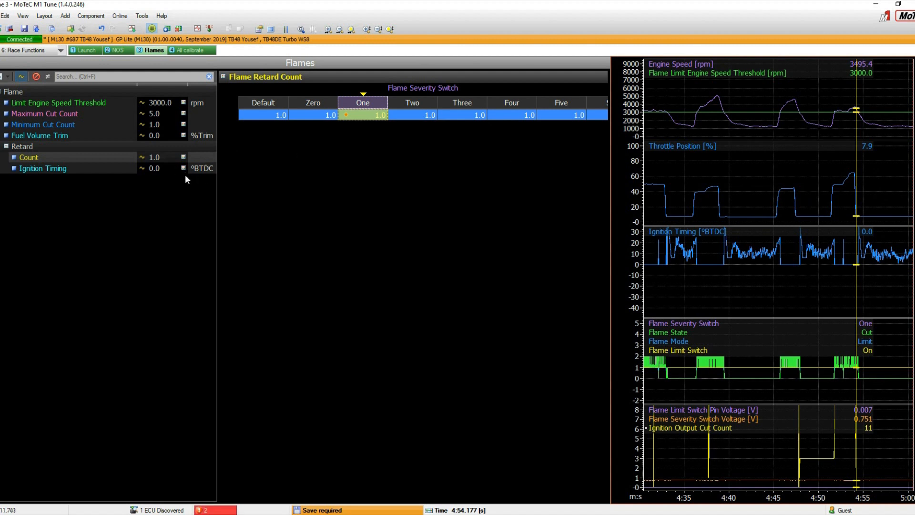
Enter -90.0 °BTDC as position One's flame retard ignition timing
{"action": "left_click", "coordinate": [168, 170]}
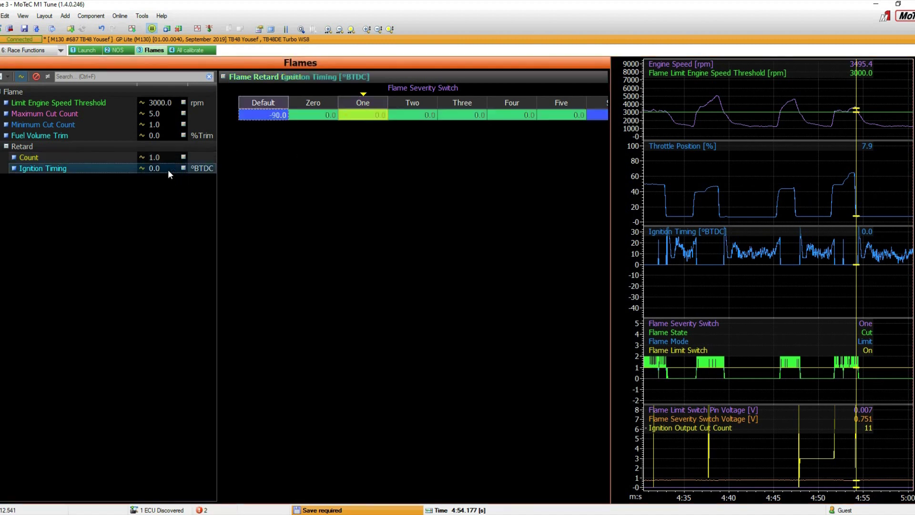
{"action": "left_click", "coordinate": [369, 117]}
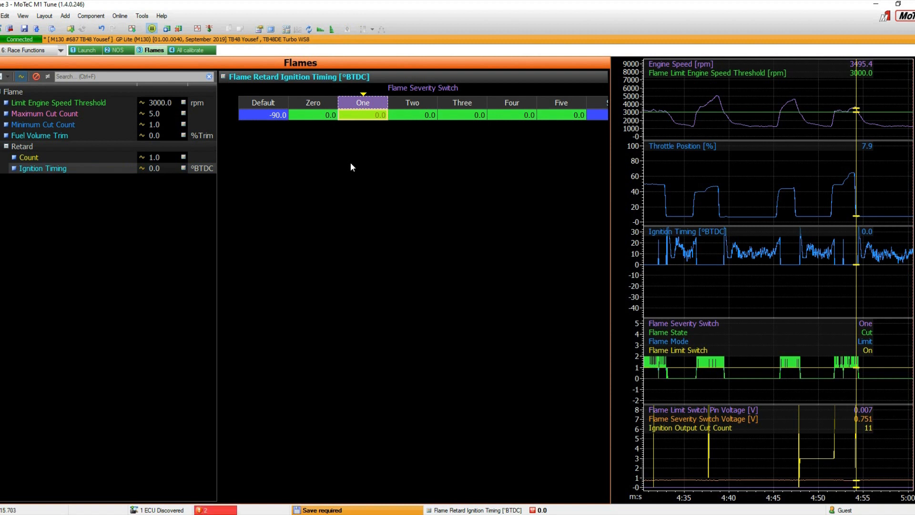
{"action": "type", "text": "-90"}
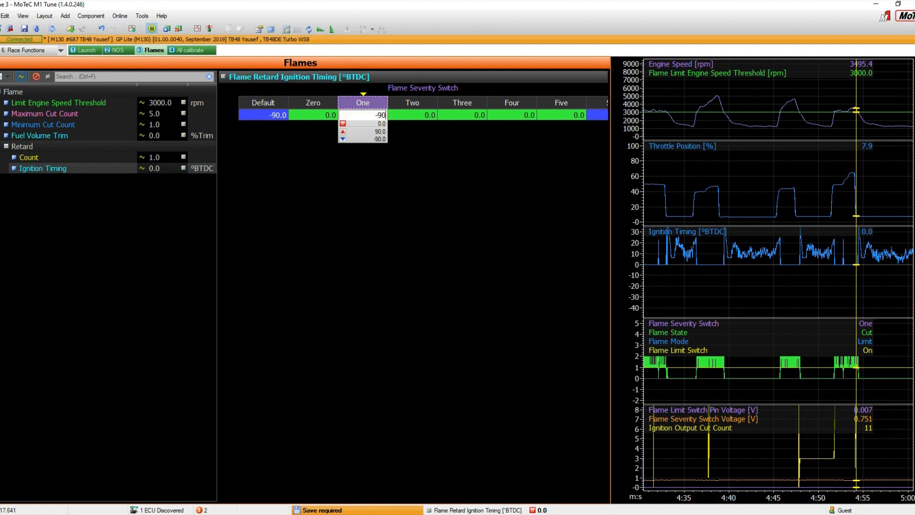
{"action": "key", "text": "Return"}
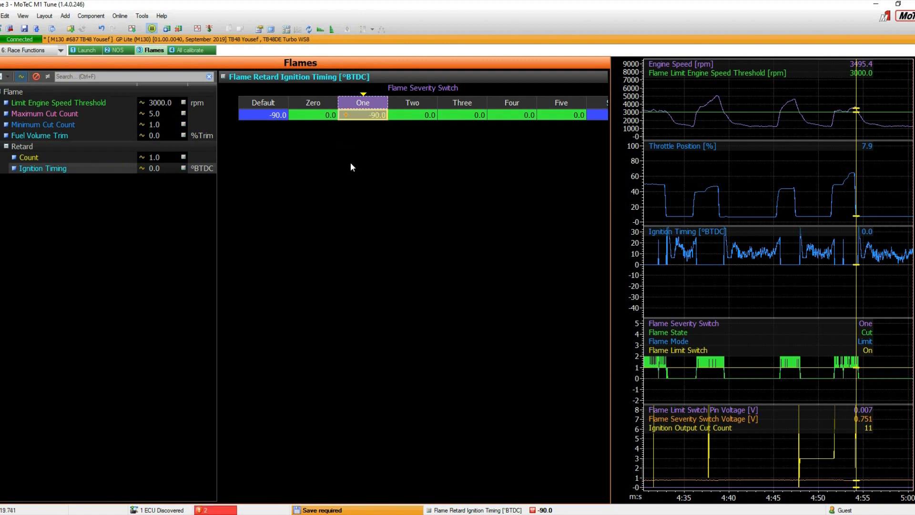